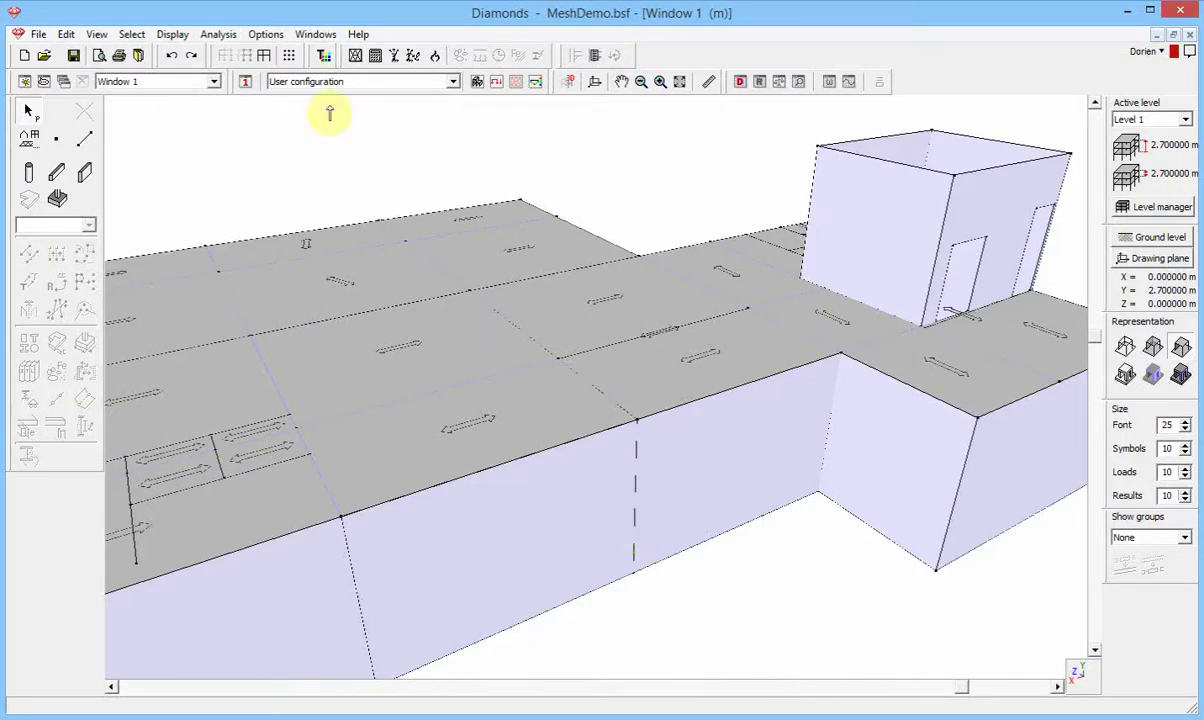
# - Abandon the failed mesh generation and switch the model to translucent surfaces
pyautogui.click(355, 55)
pyautogui.click(733, 476)
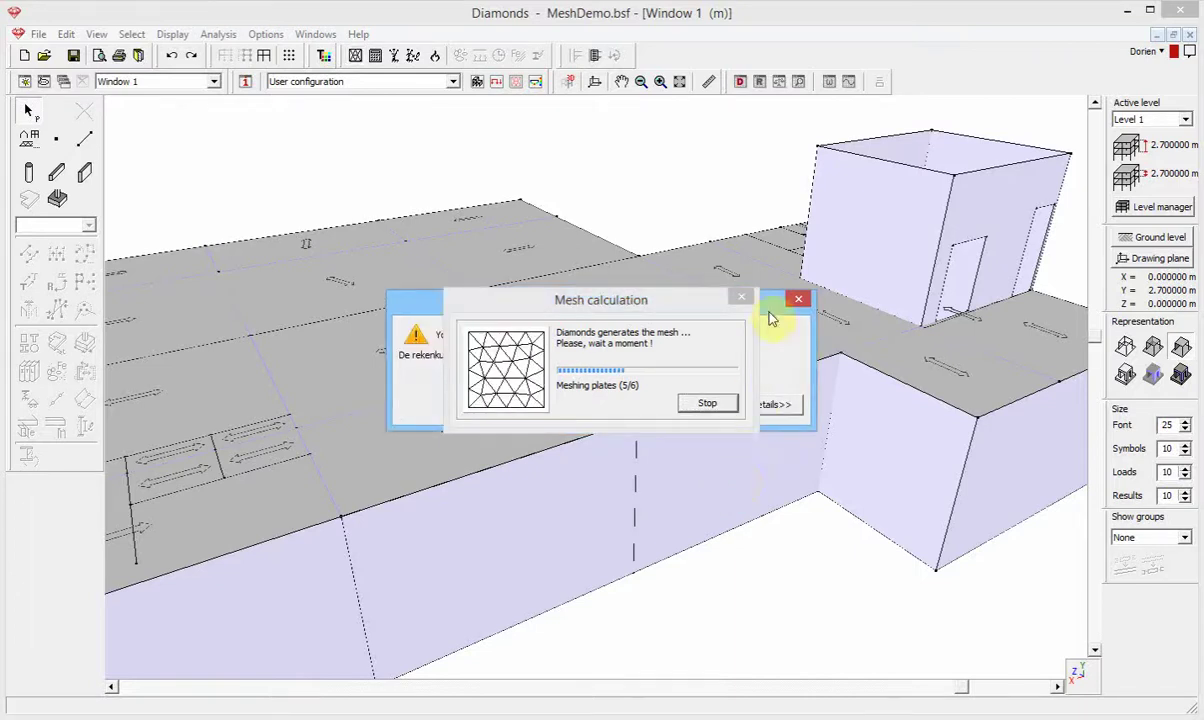
pyautogui.moveTo(771, 305); pyautogui.dragTo(771, 150)
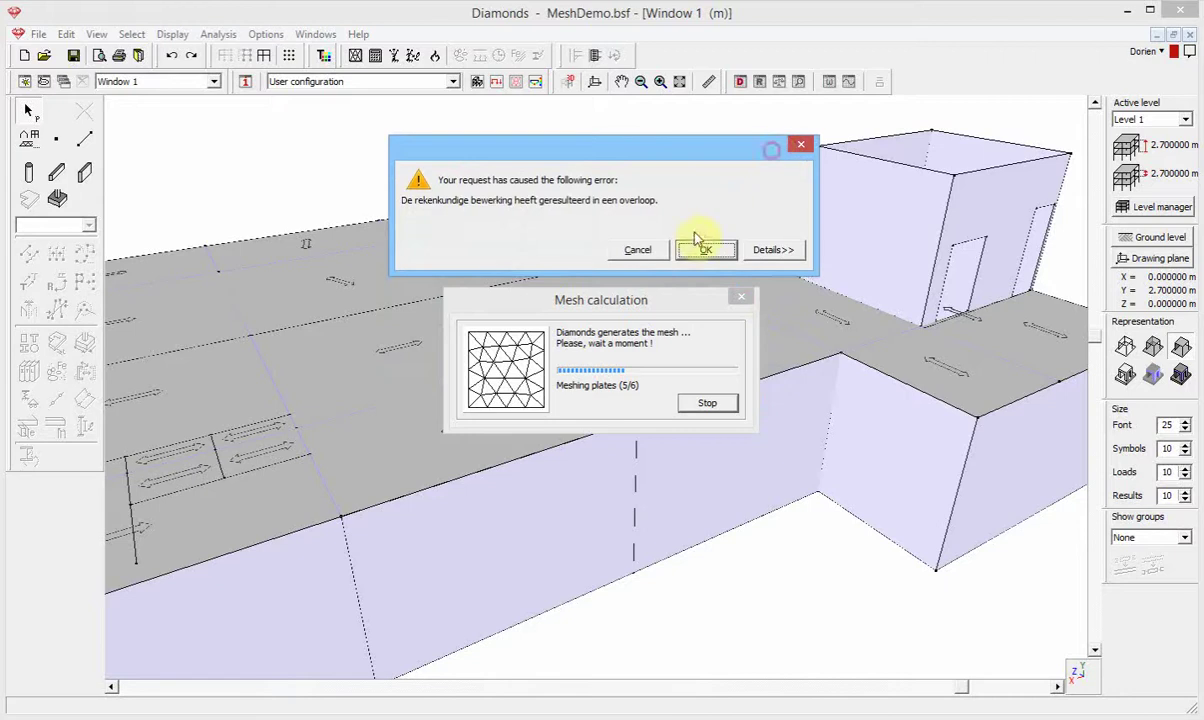
pyautogui.click(637, 250)
pyautogui.click(741, 298)
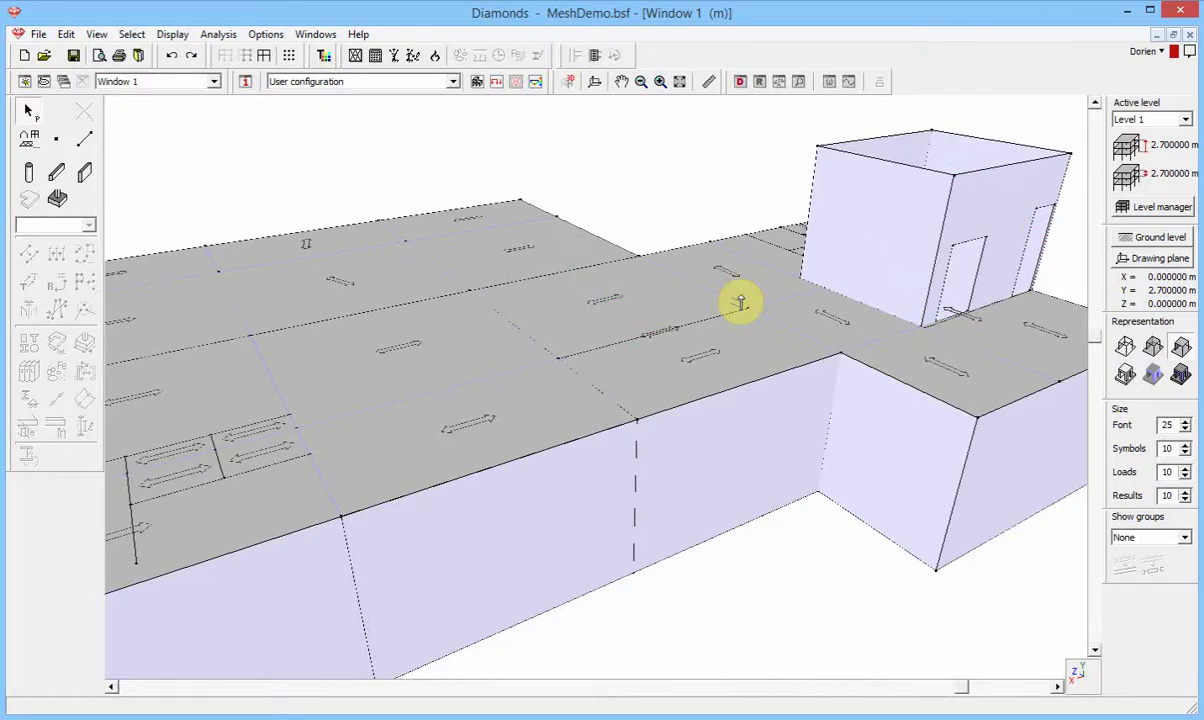
pyautogui.click(1153, 346)
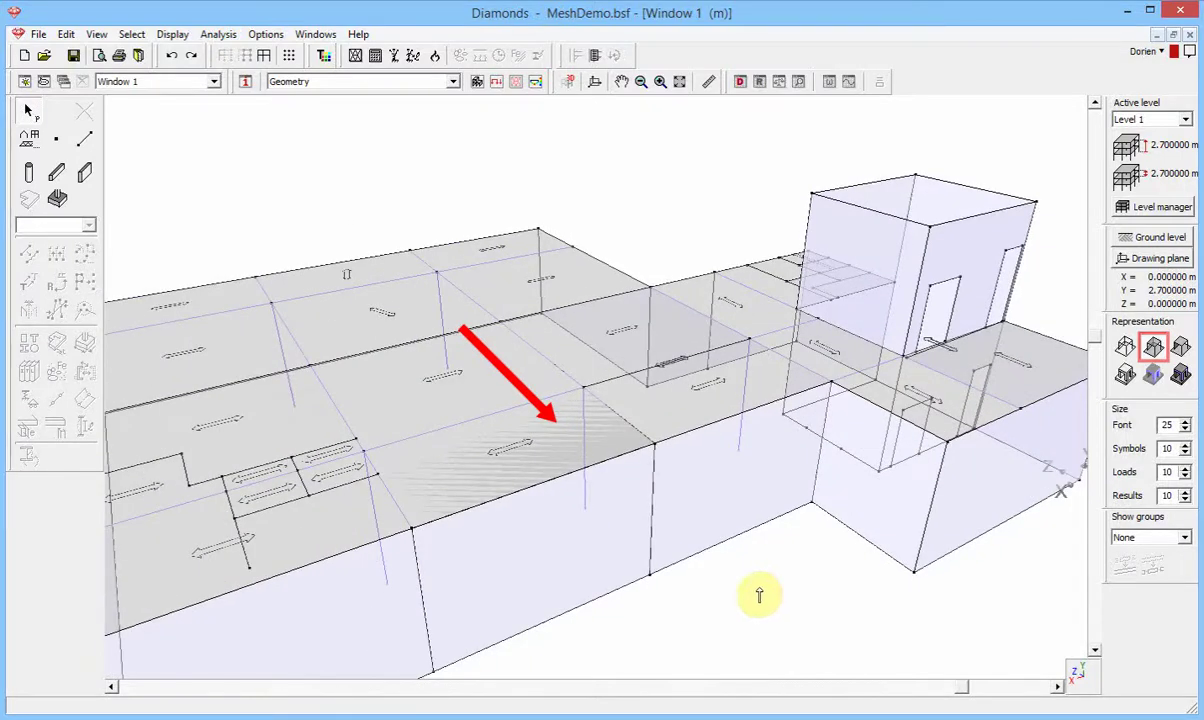
# - Label the model with surface numbers, then replace them with line numbers
pyautogui.click(245, 81)
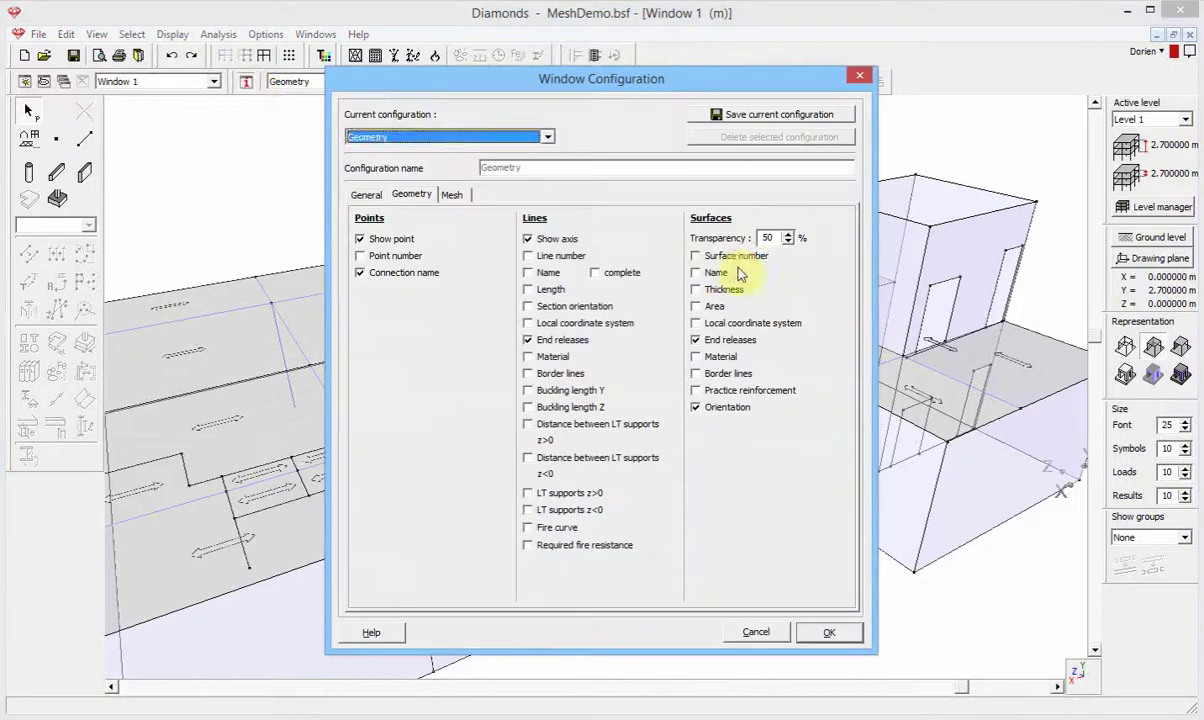
pyautogui.click(705, 256)
pyautogui.click(822, 636)
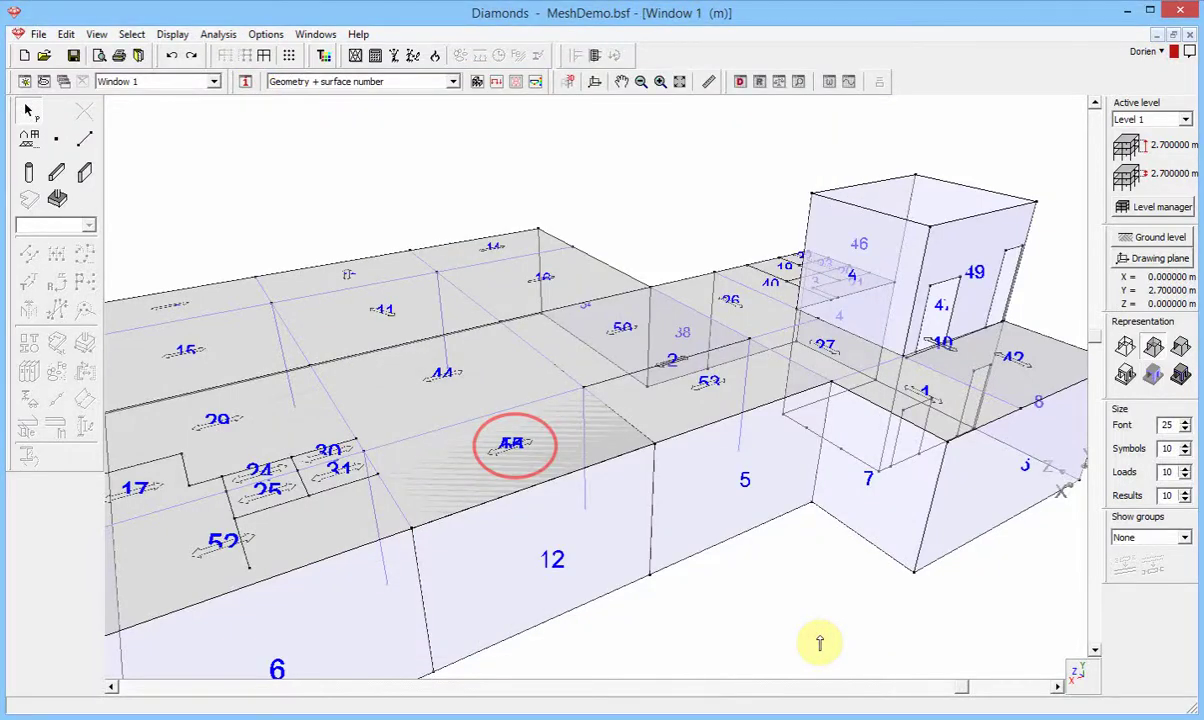
pyautogui.click(245, 81)
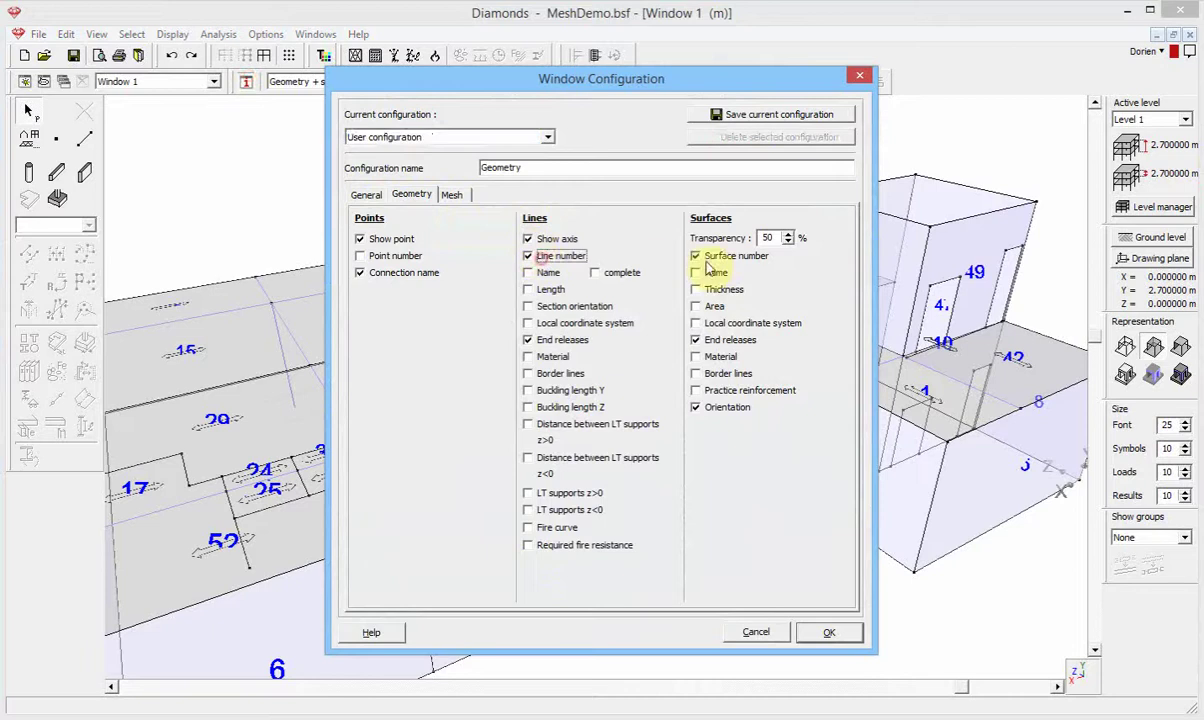
pyautogui.click(695, 256)
pyautogui.click(822, 638)
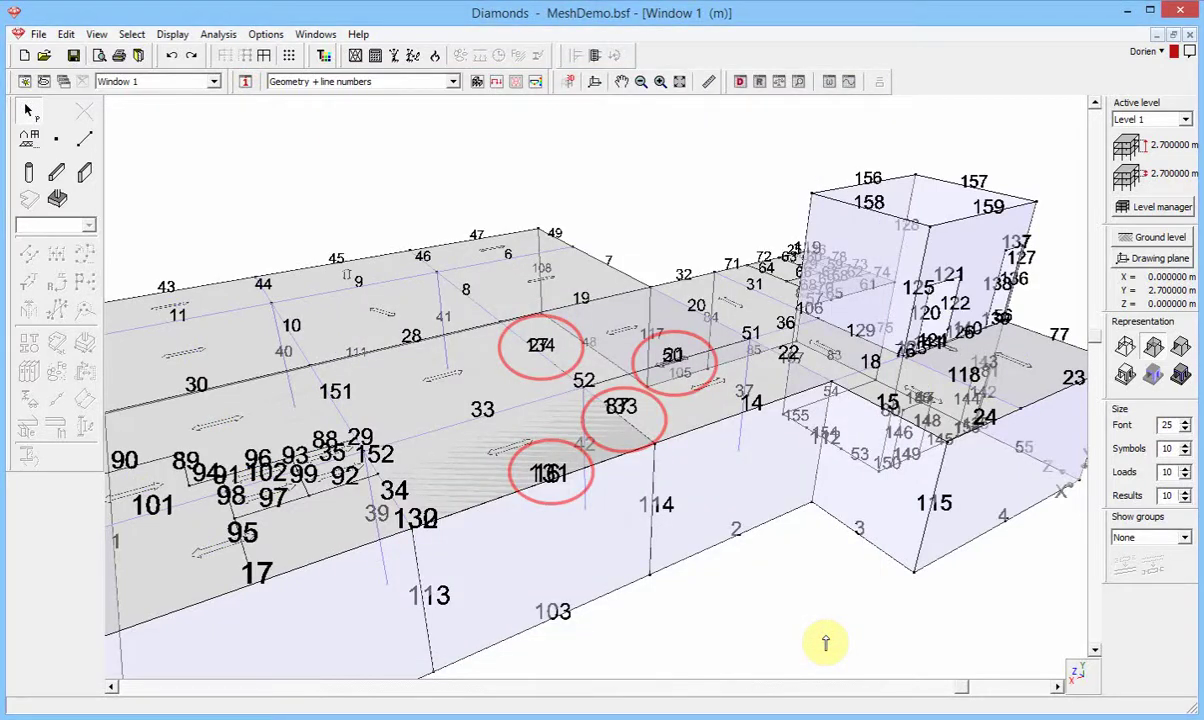
# - Switch the labels to point numbers only, with line numbers turned off
pyautogui.click(245, 81)
pyautogui.click(400, 256)
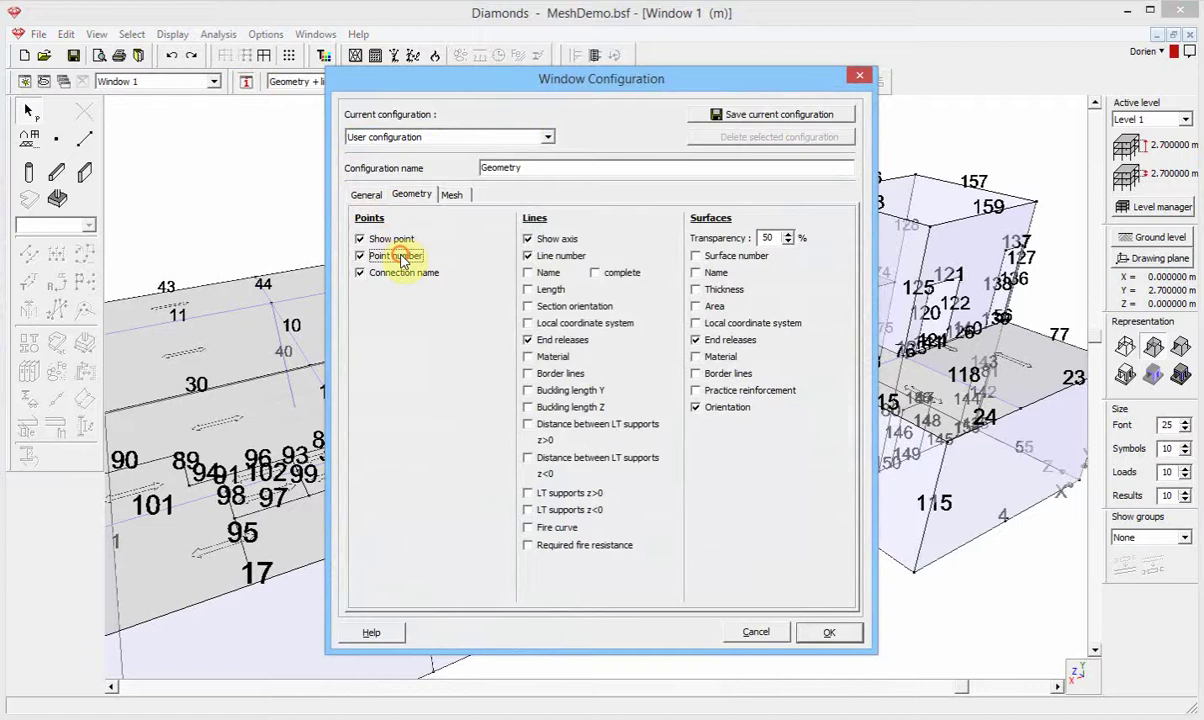
pyautogui.click(545, 256)
pyautogui.click(826, 633)
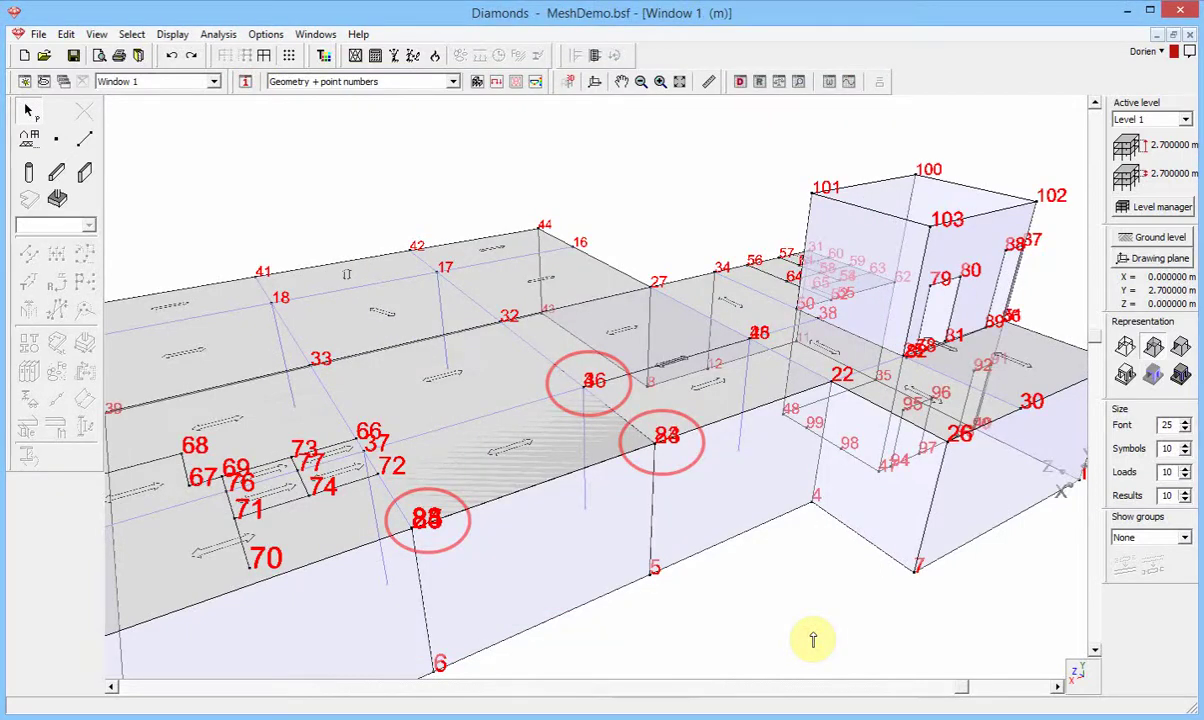
# - Return to the plain Geometry configuration and view the building from the front
pyautogui.click(477, 81)
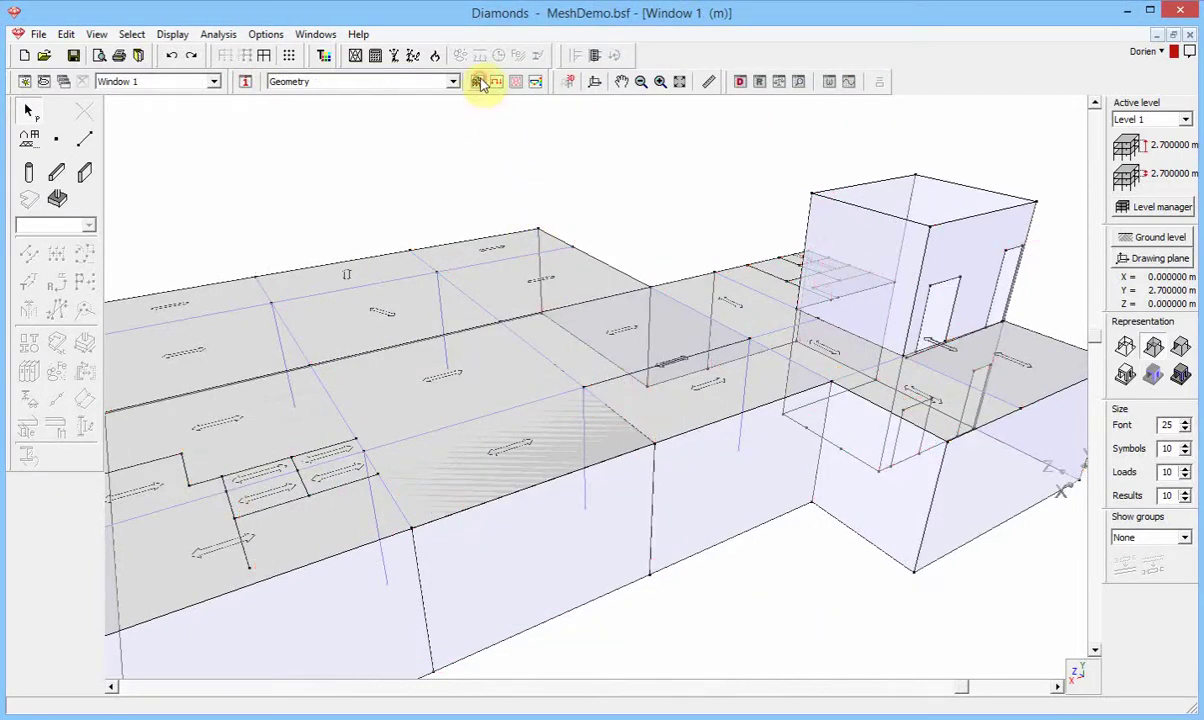
pyautogui.click(1076, 677)
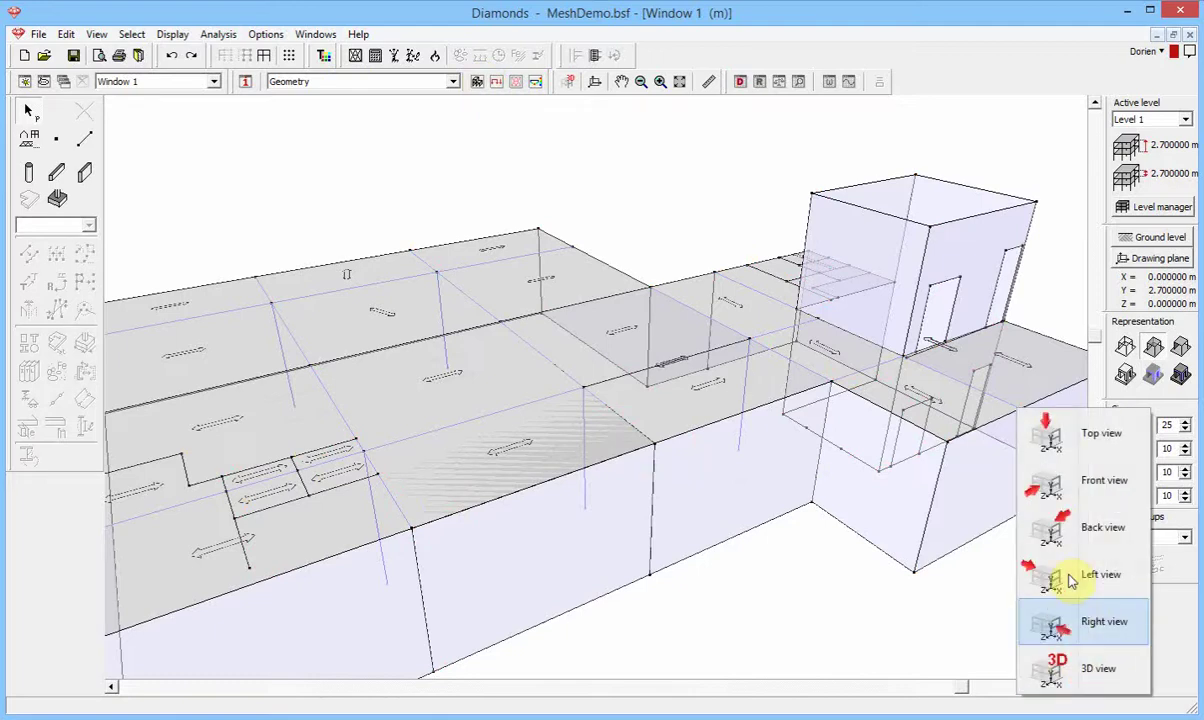
pyautogui.click(1097, 482)
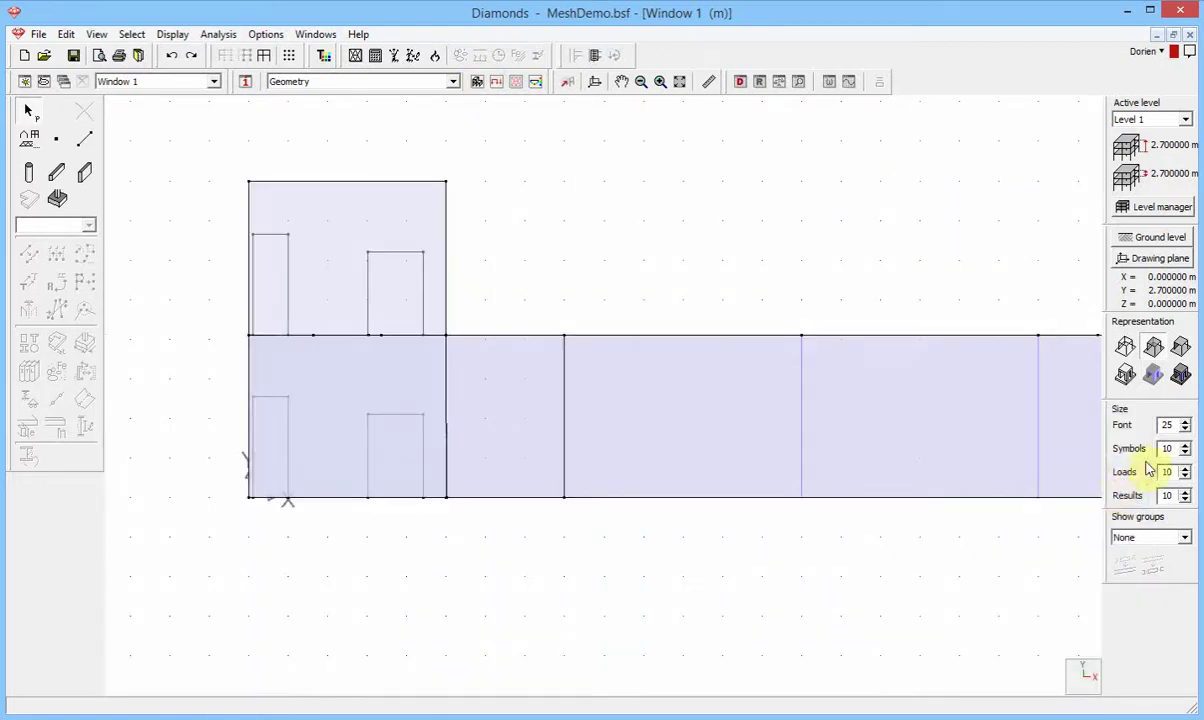
# - Set the symbol size to 0 and return to the 3D view
pyautogui.doubleClick(1166, 448)
pyautogui.write('0')
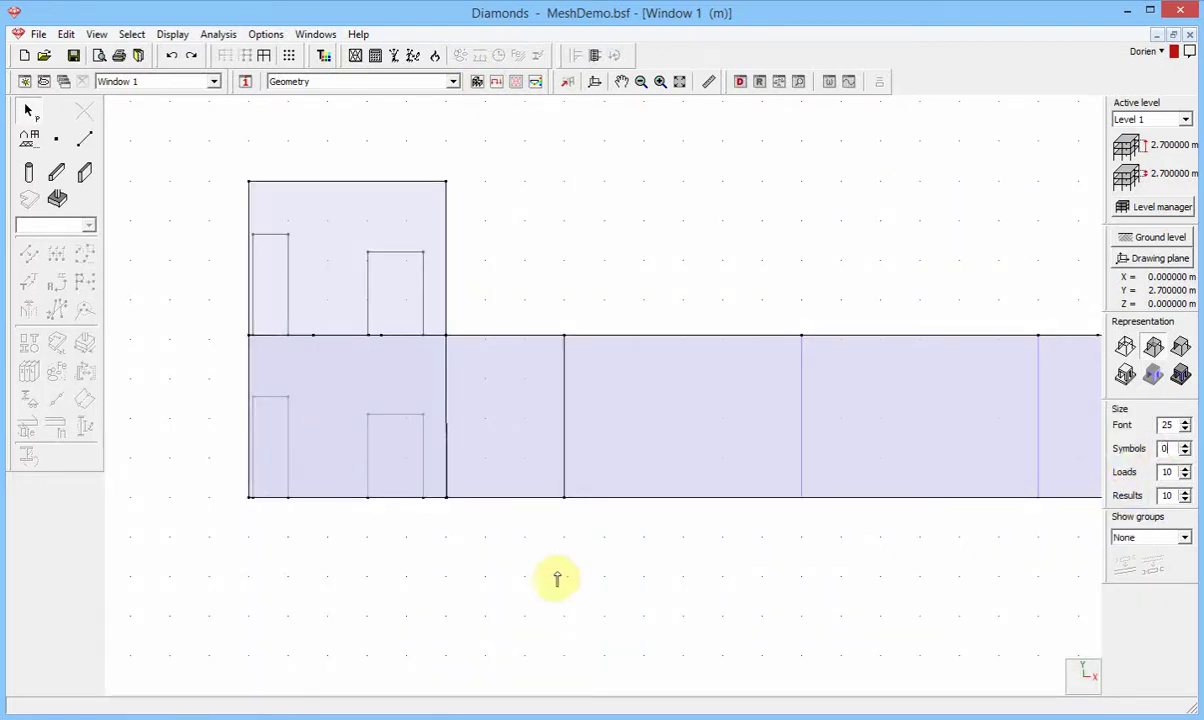
pyautogui.scroll(-1, 449, 537)
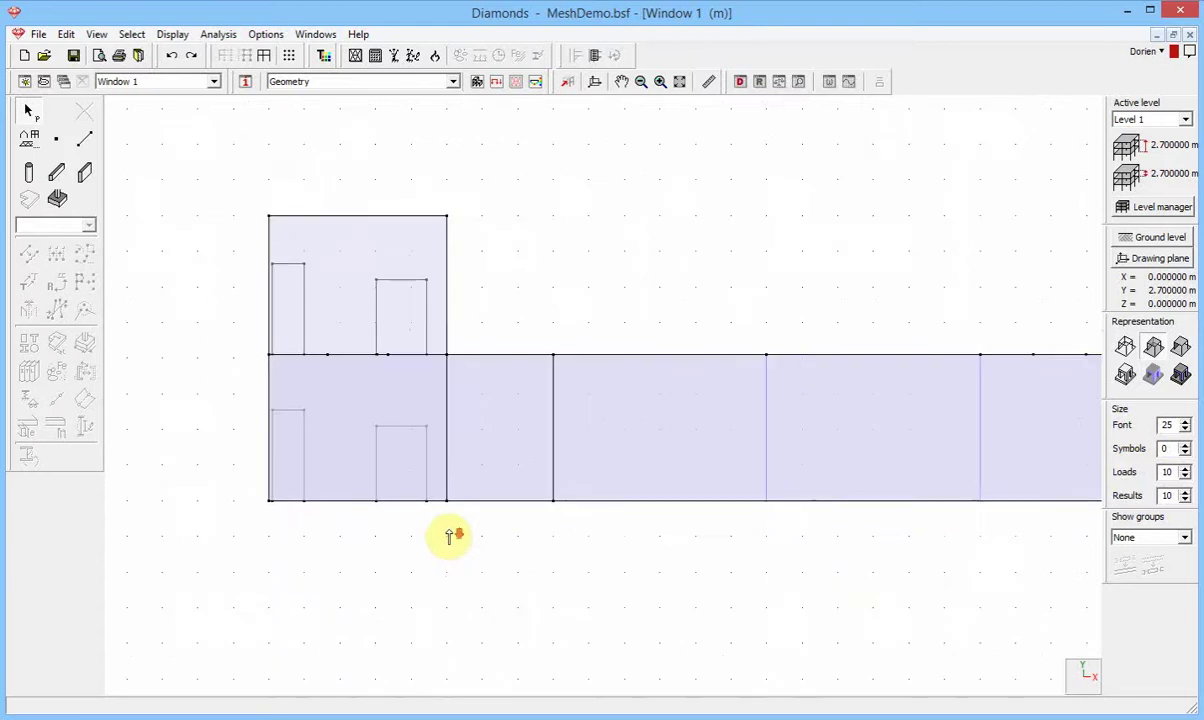
pyautogui.scroll(1, 449, 537)
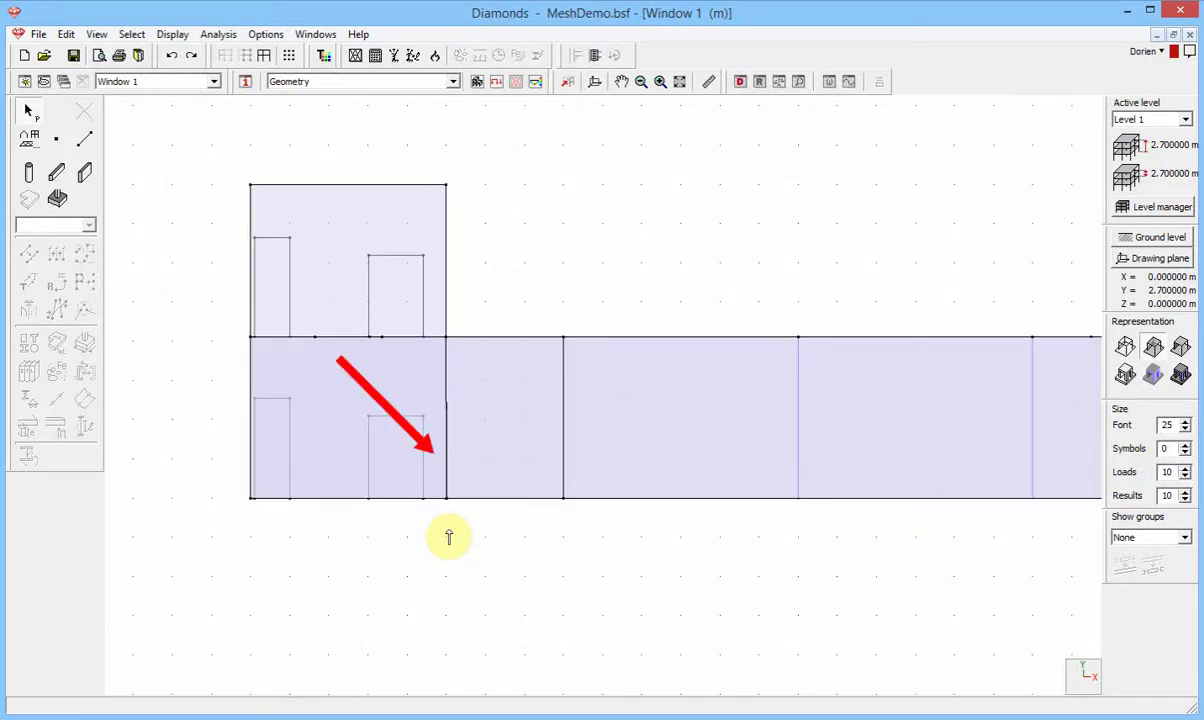
pyautogui.scroll(-1, 449, 537)
pyautogui.scroll(1, 449, 537)
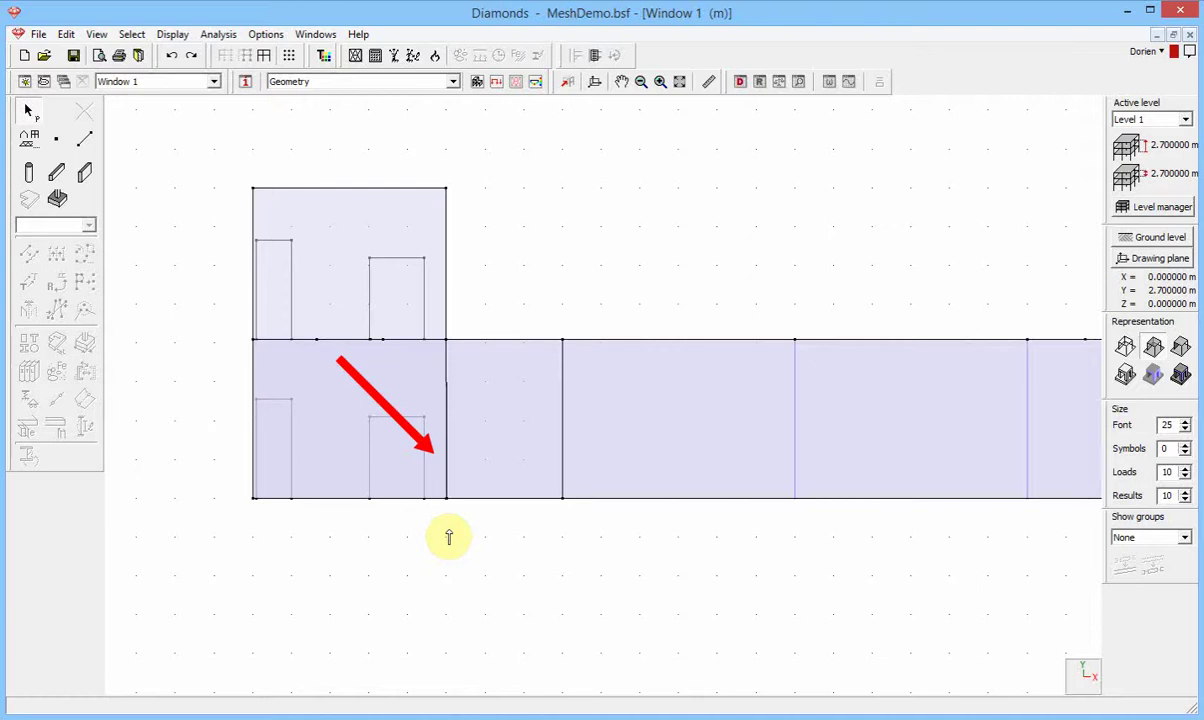
pyautogui.click(1085, 677)
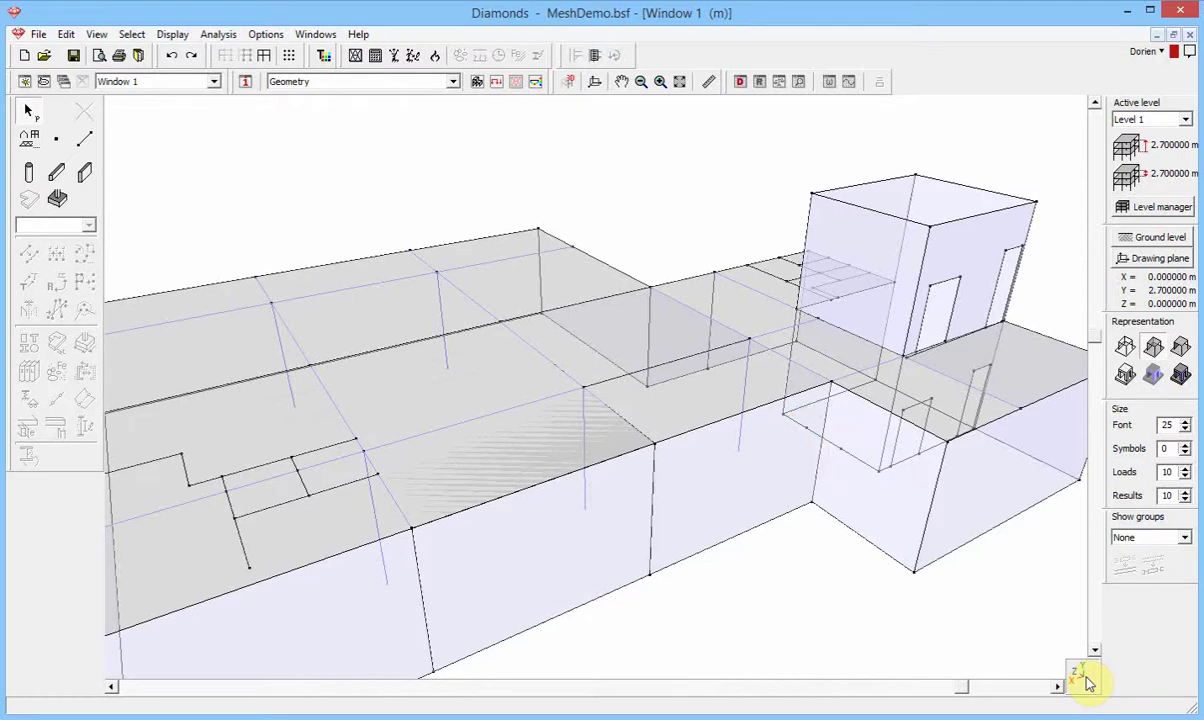
# - In the front elevation, select the bottom ground-level beam and hide the surface fills
pyautogui.click(1086, 676)
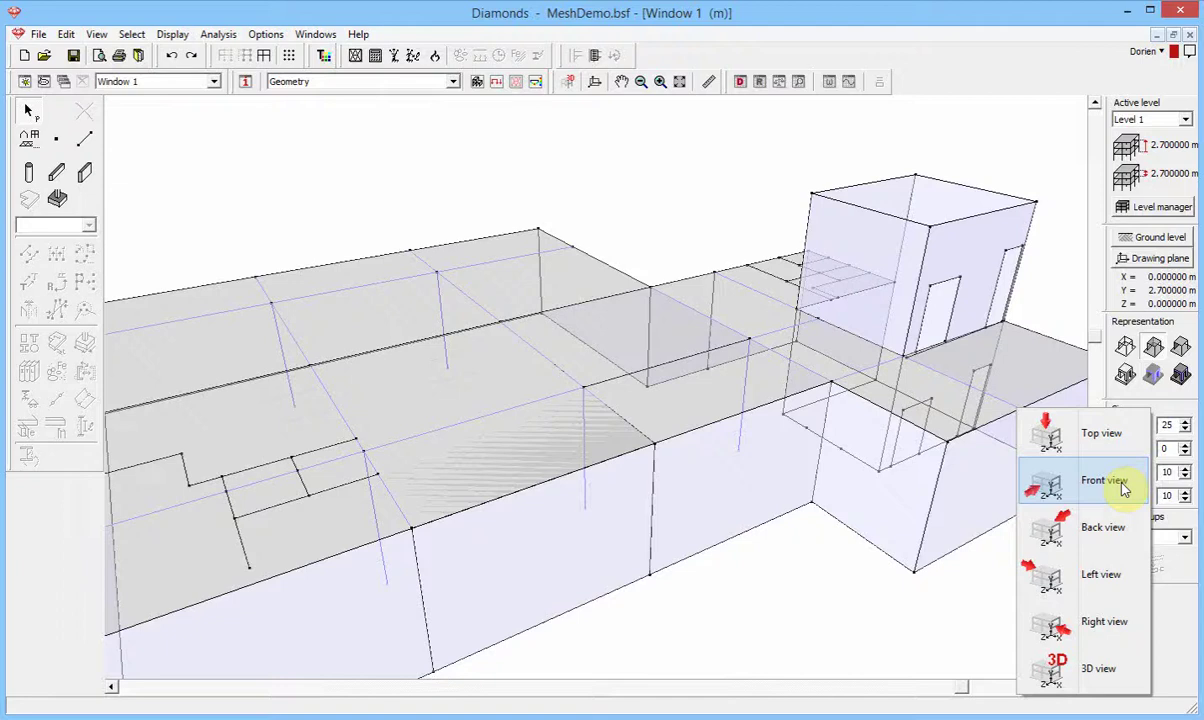
pyautogui.click(1120, 448)
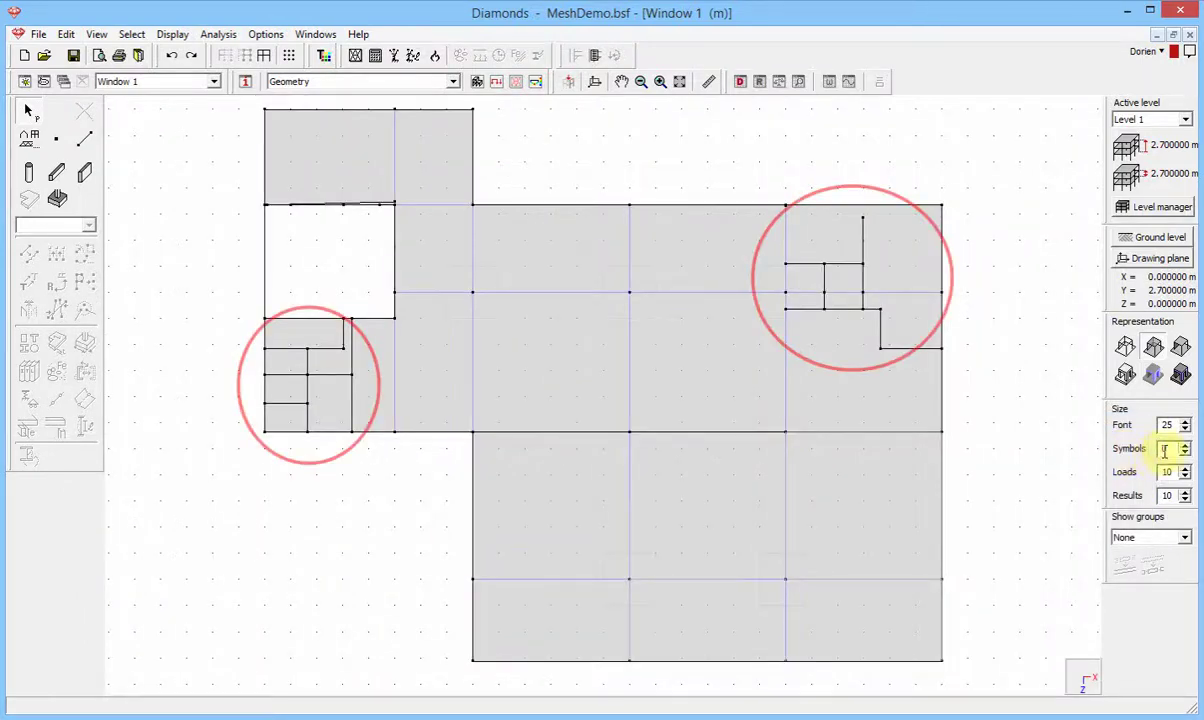
pyautogui.click(1088, 681)
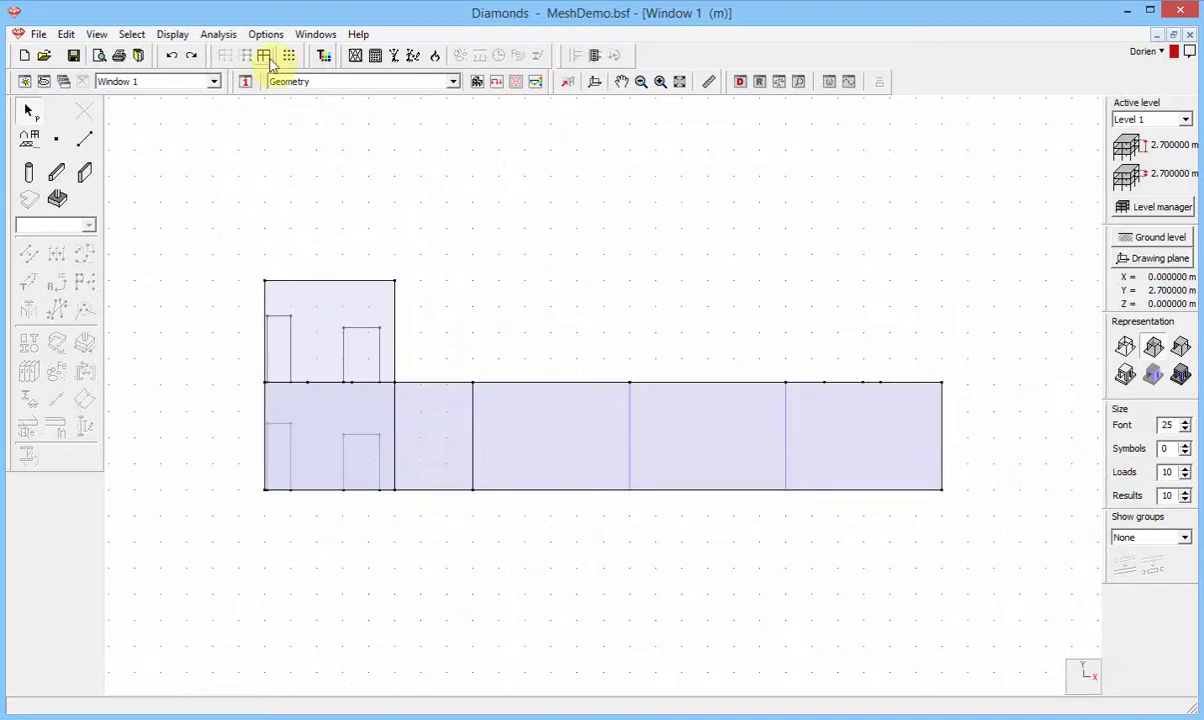
pyautogui.moveTo(955, 551); pyautogui.dragTo(962, 551)
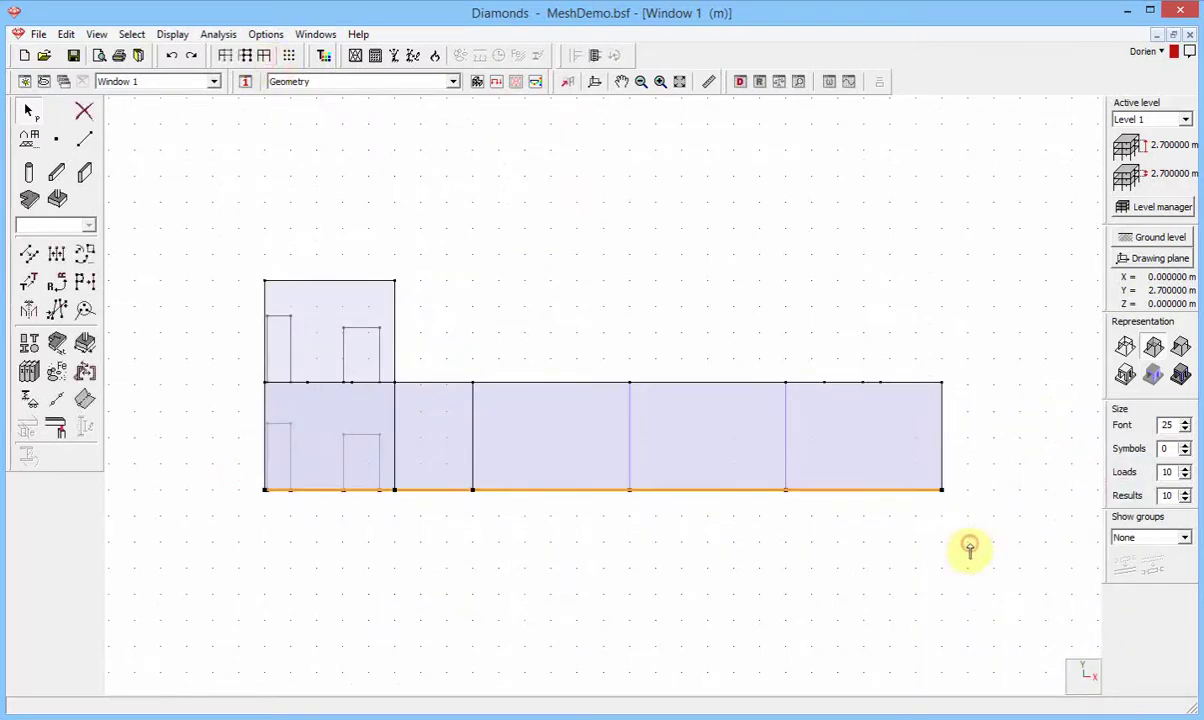
pyautogui.click(230, 55)
# - Make Foundation the active level in plan, then view the slab and footings in 3D
pyautogui.click(1078, 683)
pyautogui.click(1156, 437)
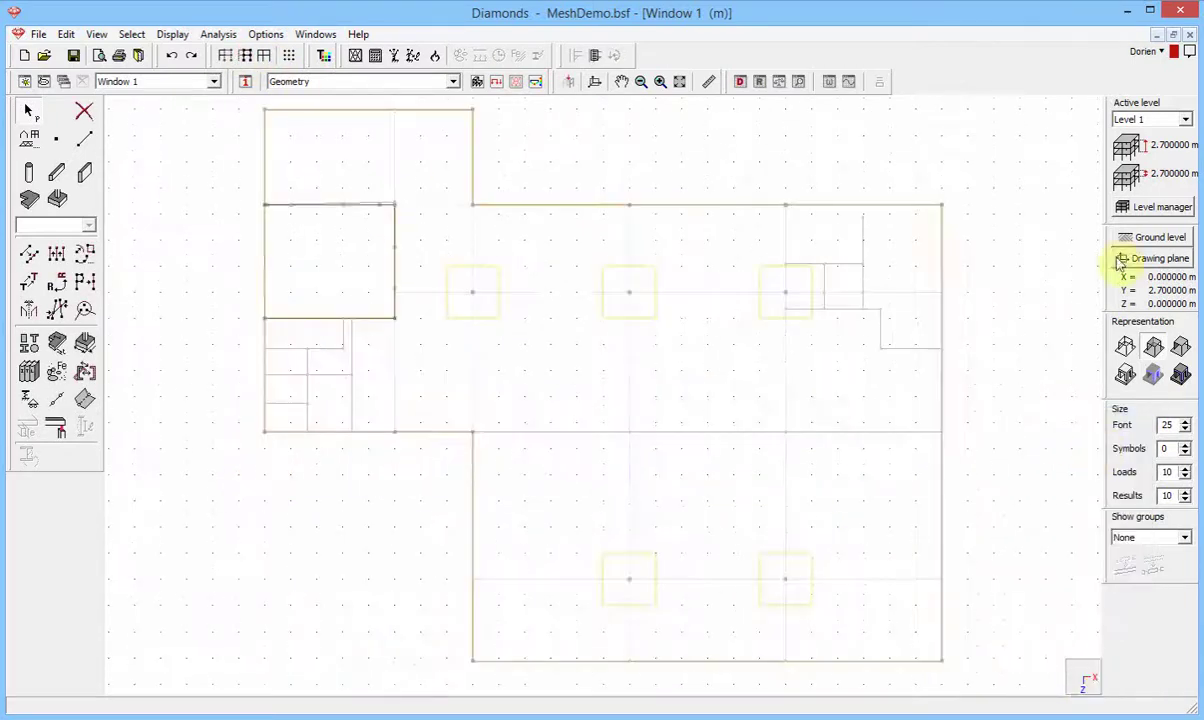
pyautogui.click(1150, 119)
pyautogui.click(1135, 145)
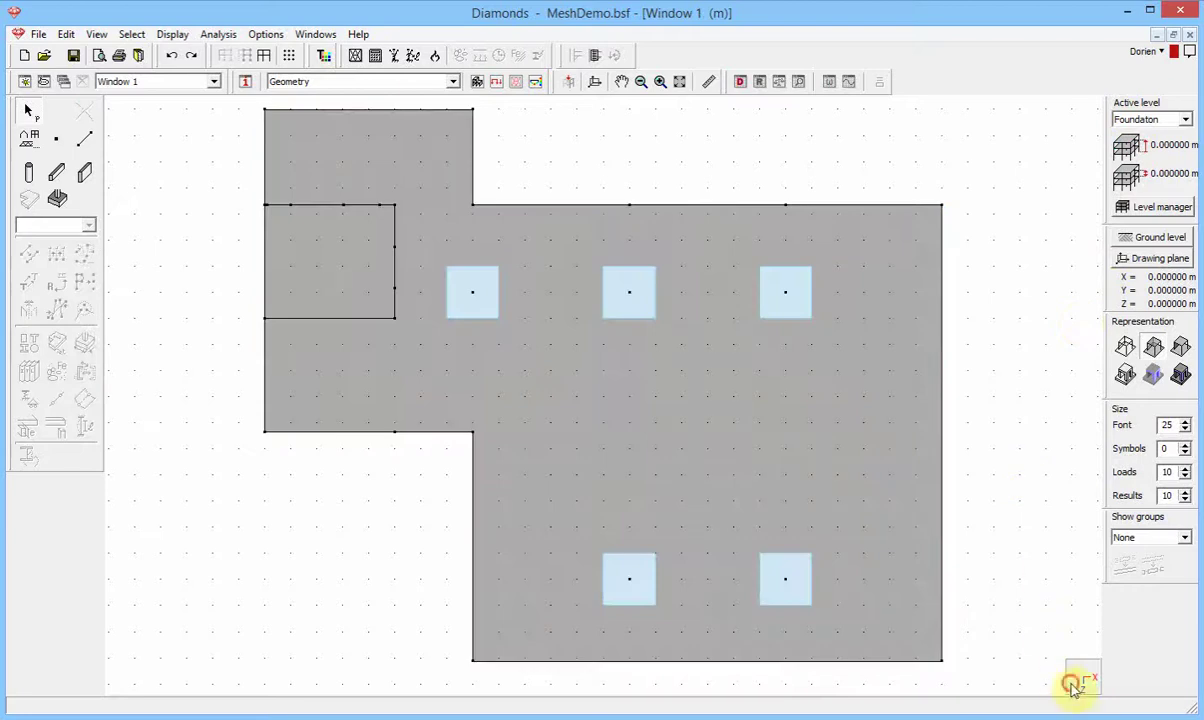
pyautogui.click(1078, 683)
pyautogui.click(1050, 683)
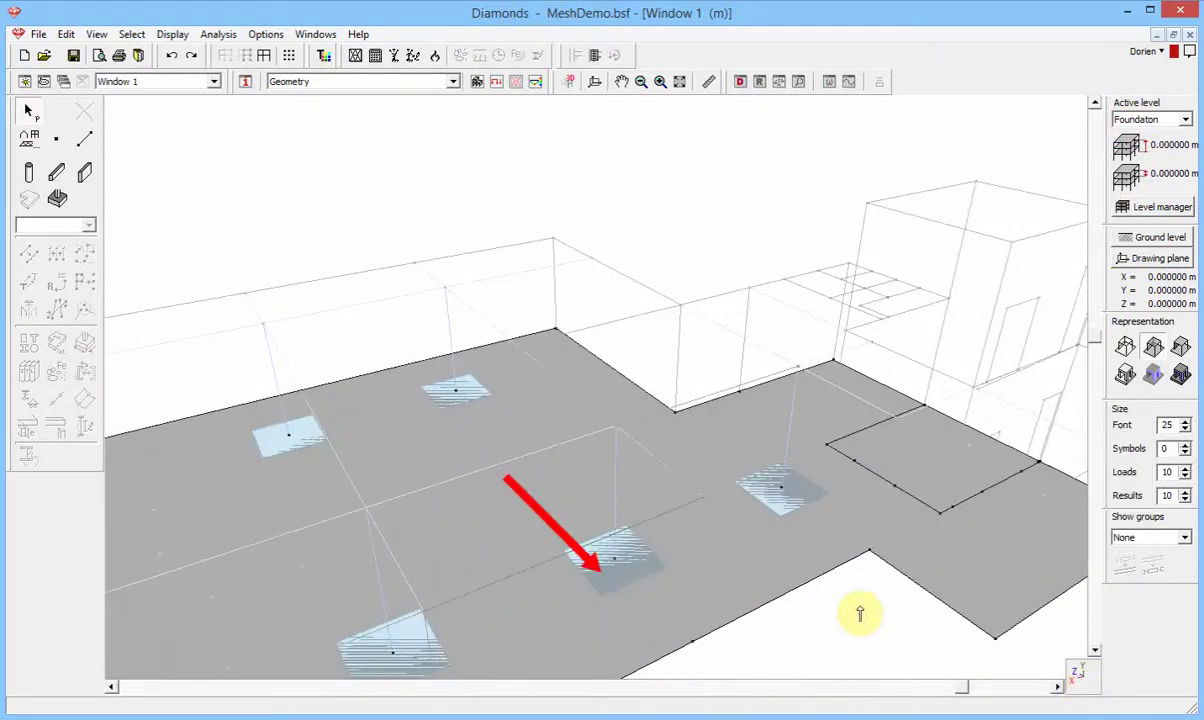
# - Review and confirm the Units and Decimals settings
pyautogui.click(265, 35)
pyautogui.click(266, 78)
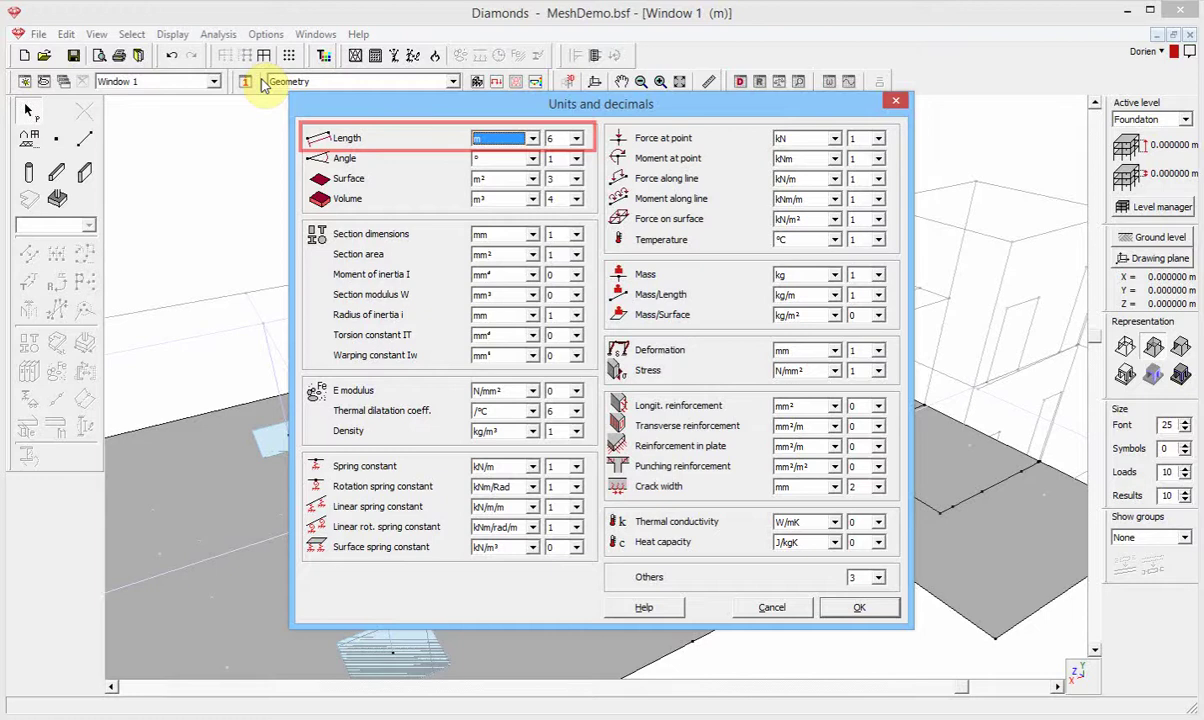
pyautogui.click(837, 607)
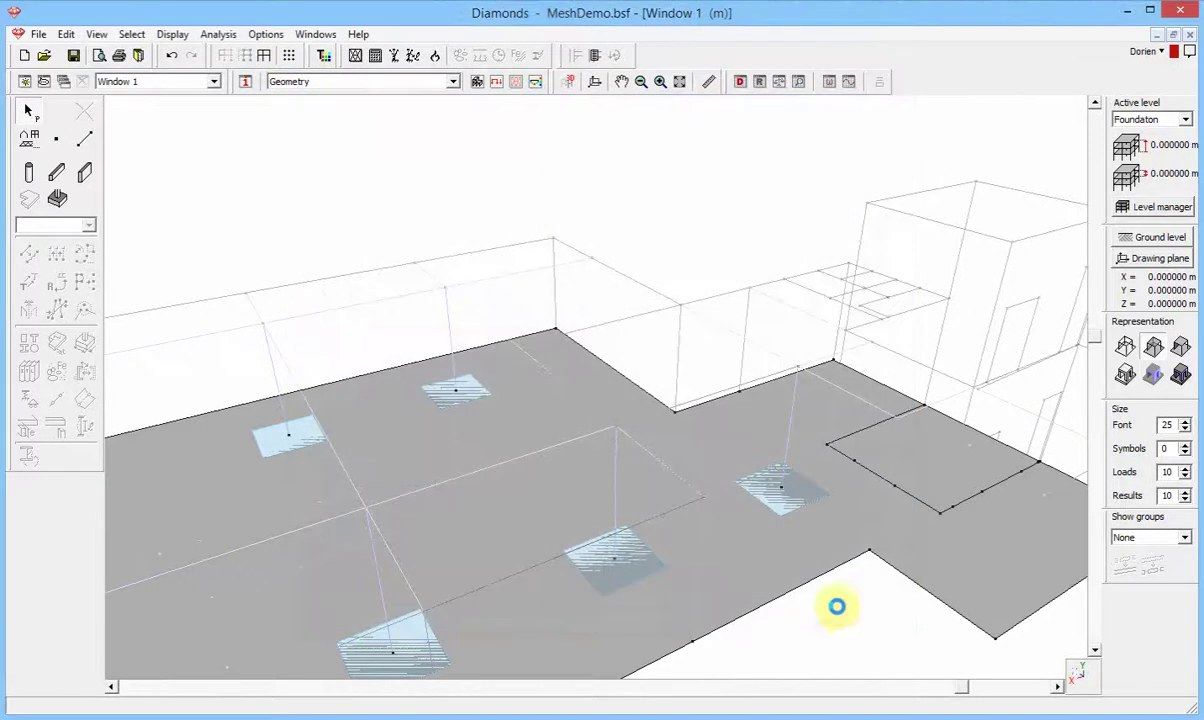
# - Select the vertical bar near X = 5 m in front view and show its Data table
pyautogui.click(1076, 675)
pyautogui.click(1068, 486)
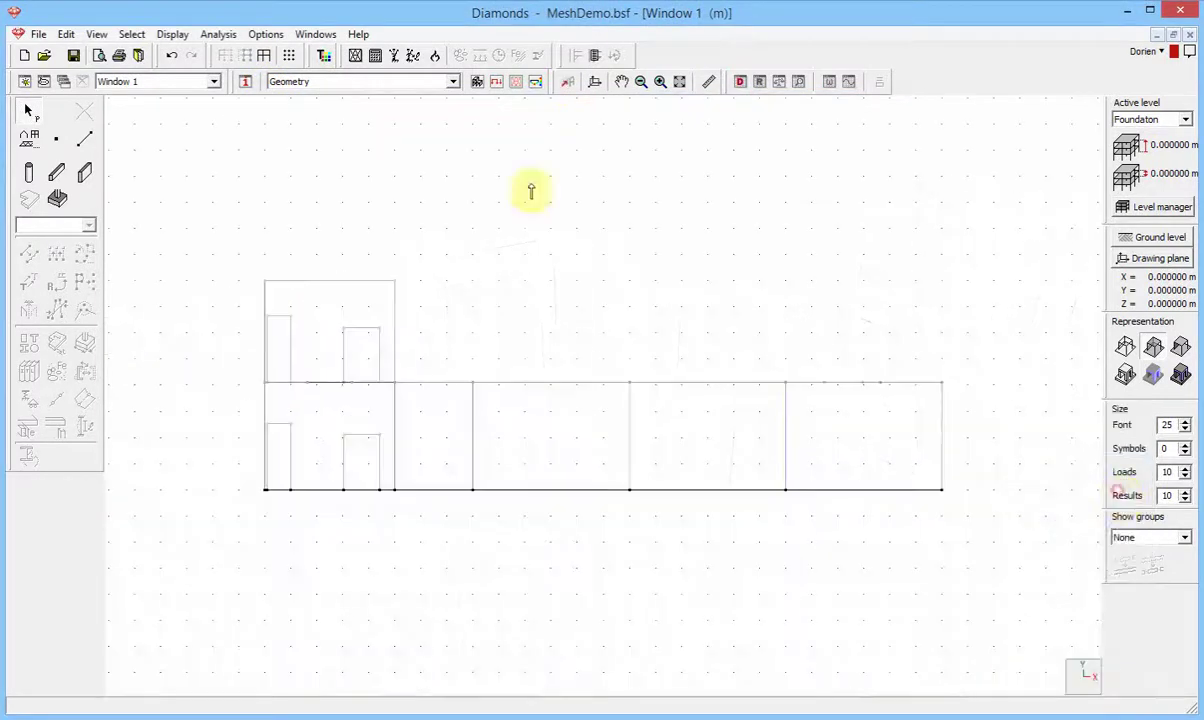
pyautogui.moveTo(388, 260); pyautogui.dragTo(406, 530)
pyautogui.click(737, 82)
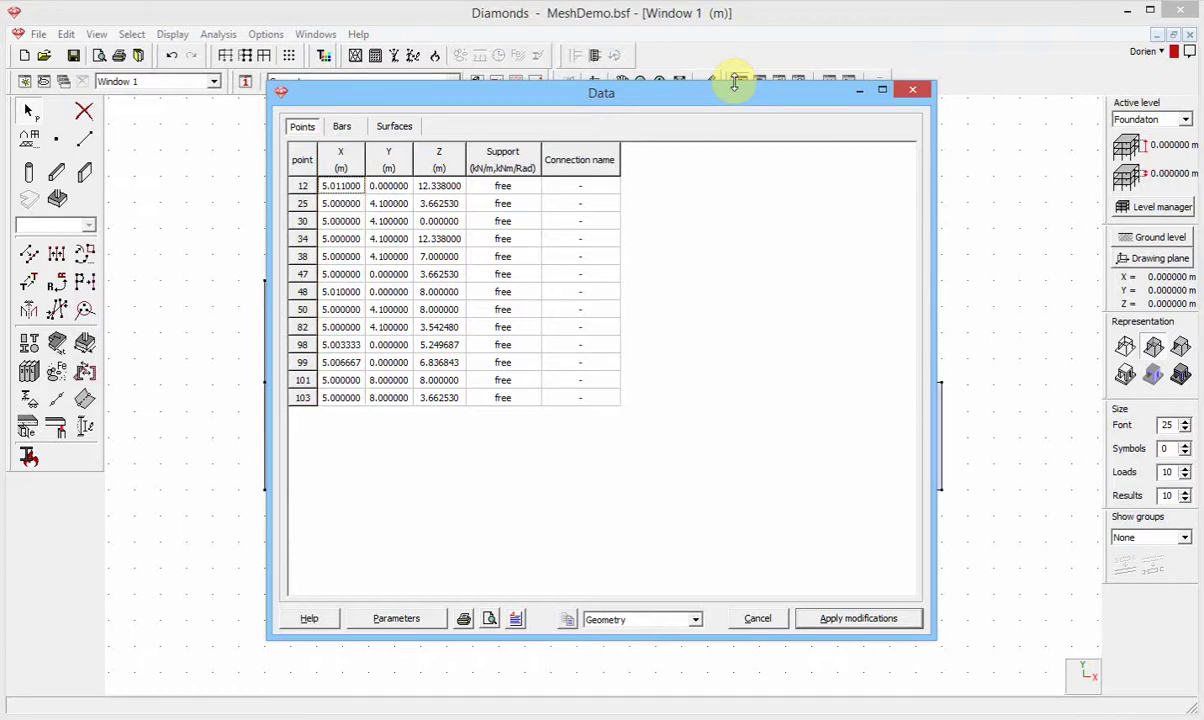
pyautogui.doubleClick(350, 188)
pyautogui.write('5')
pyautogui.doubleClick(341, 291)
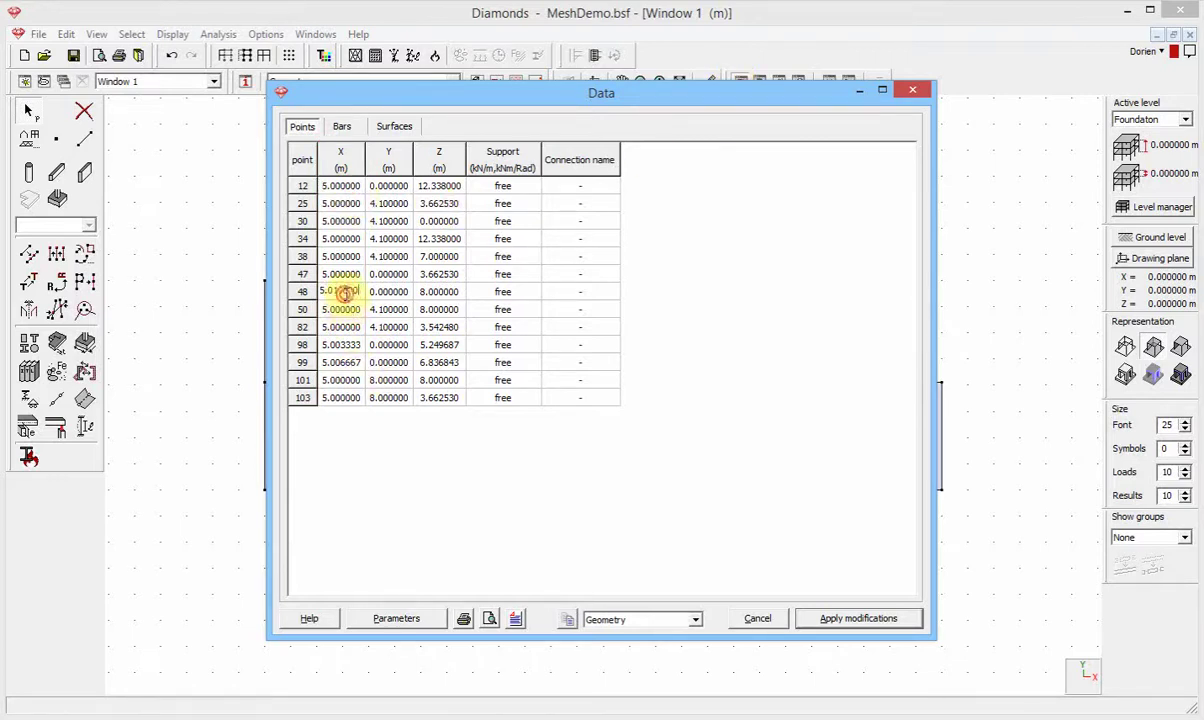
pyautogui.write('5')
pyautogui.doubleClick(341, 344)
pyautogui.write('5')
pyautogui.doubleClick(341, 362)
pyautogui.write('5')
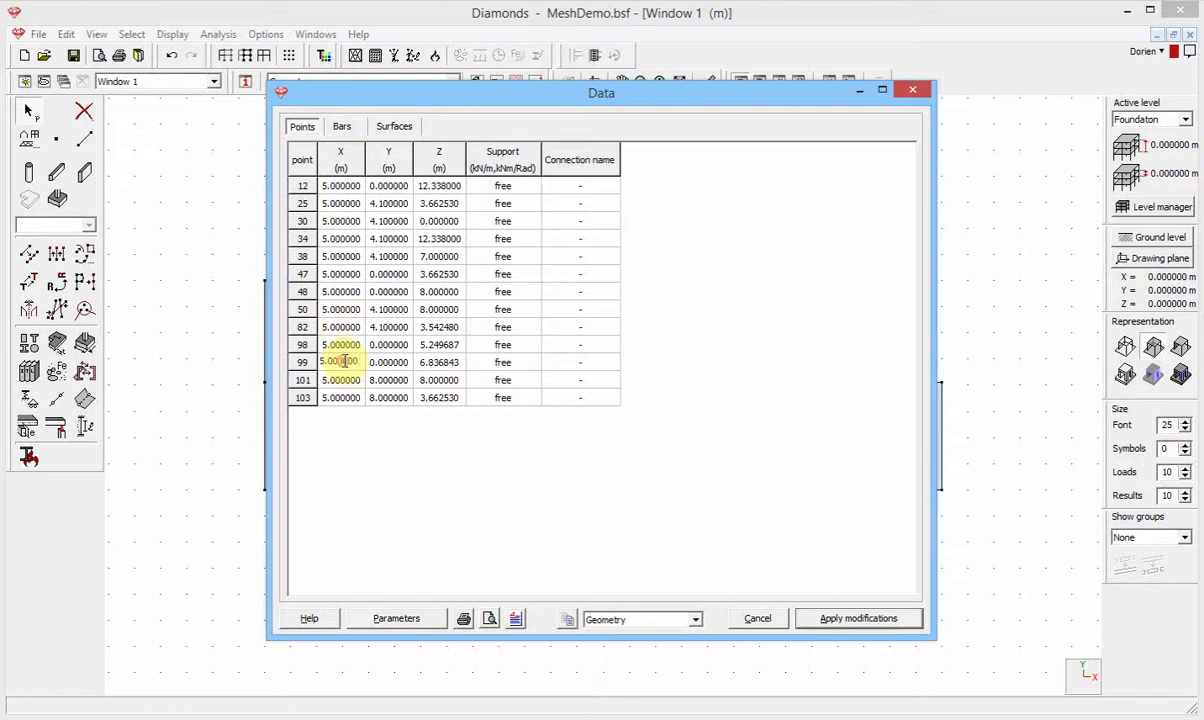
pyautogui.click(757, 619)
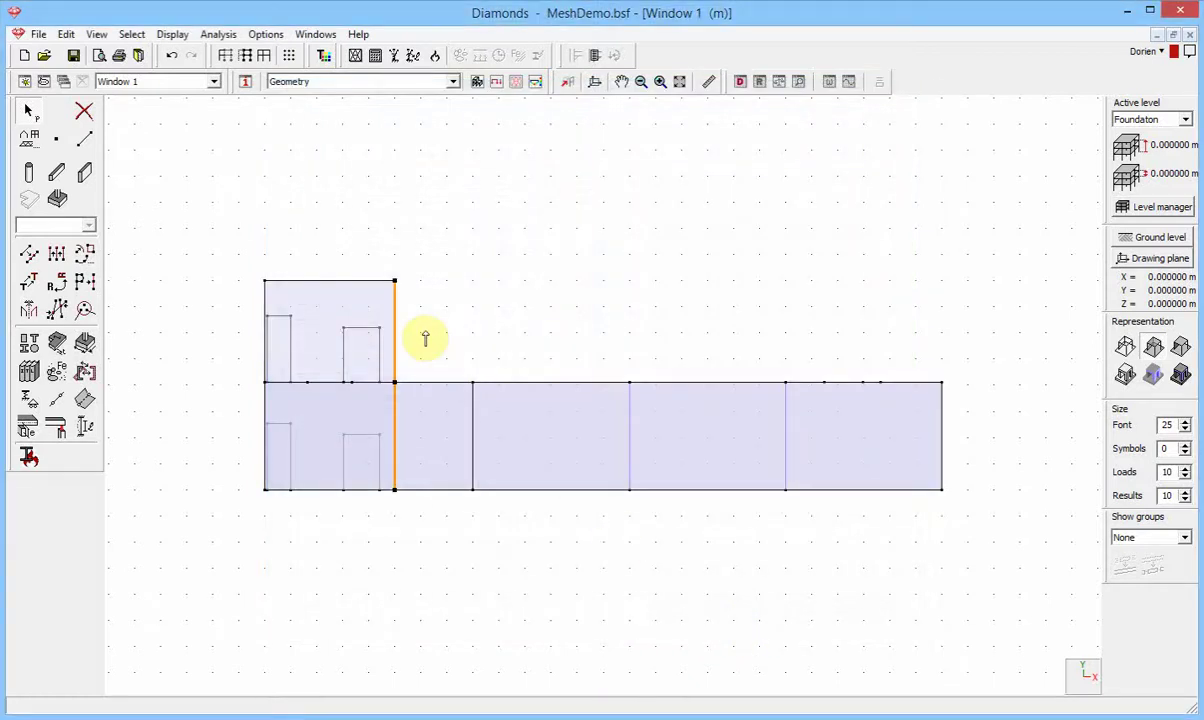
pyautogui.doubleClick(394, 490)
pyautogui.write('5.000000')
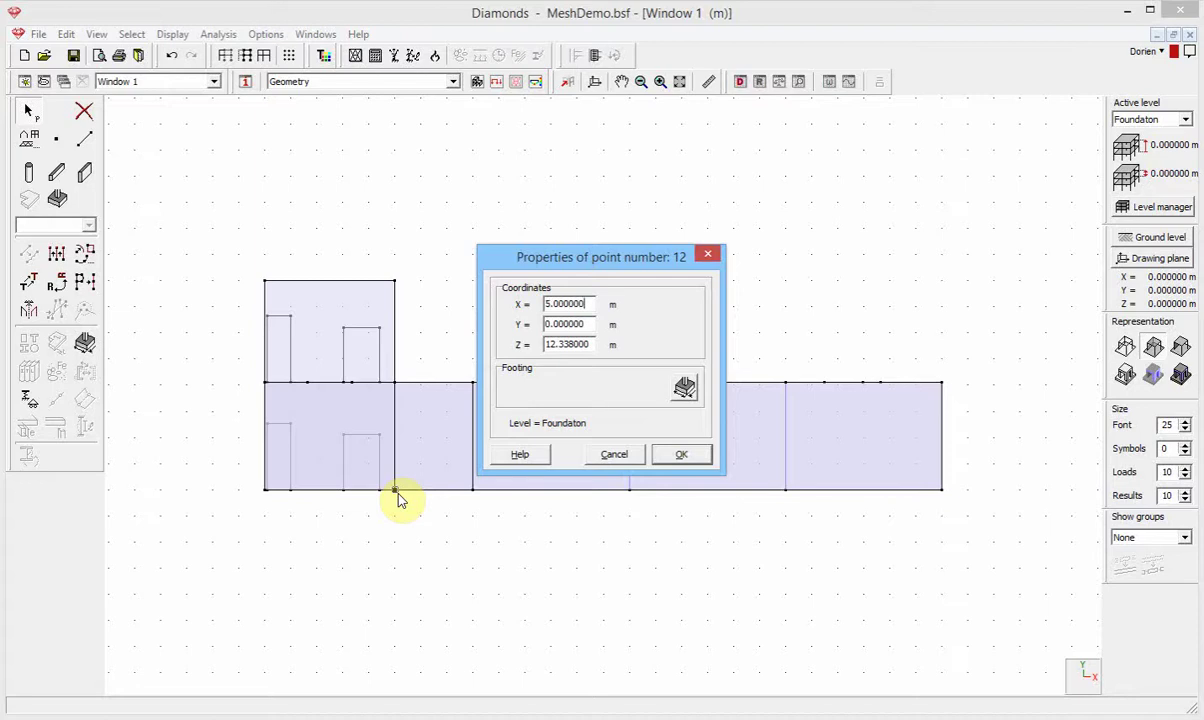
# - Run structure verification on the floor slab at 0.03 m tolerance, joining nearby points
pyautogui.click(615, 455)
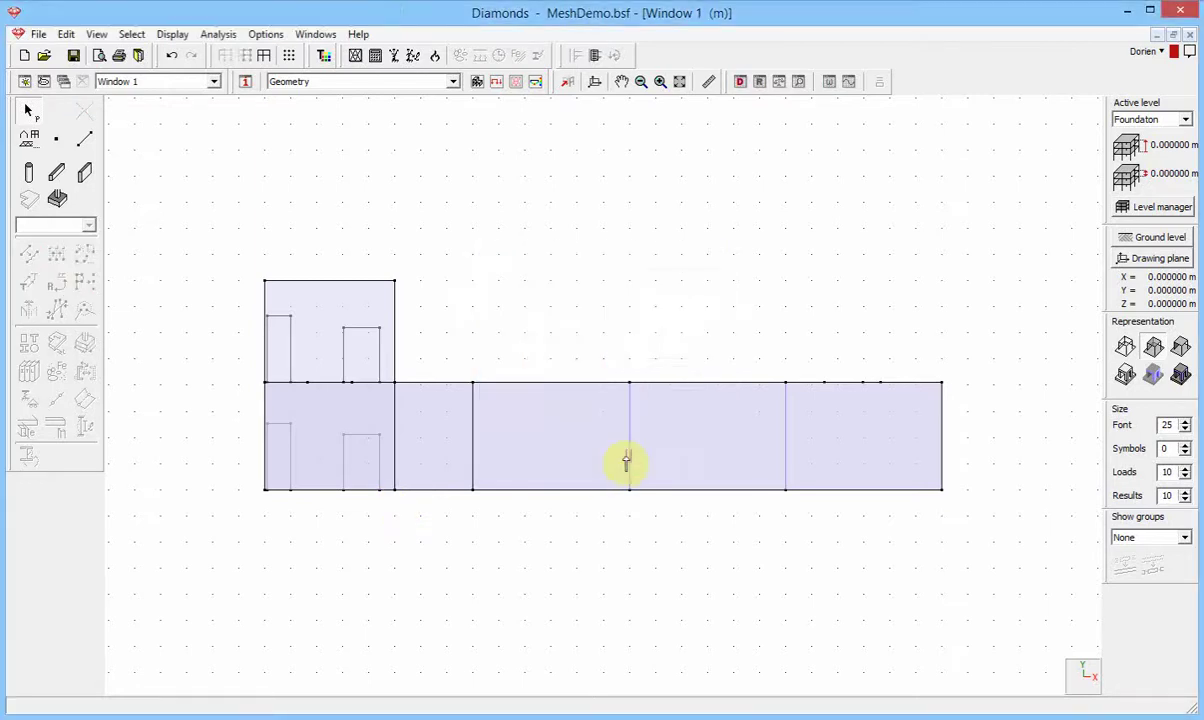
pyautogui.click(626, 461)
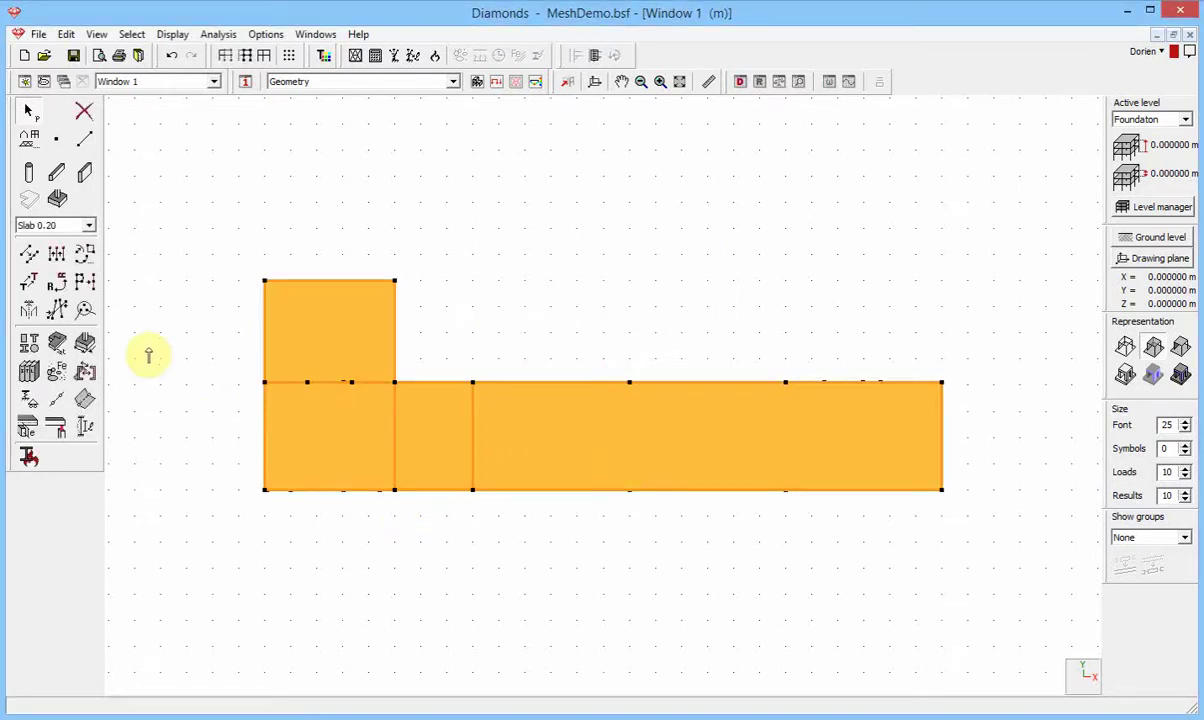
pyautogui.click(85, 310)
pyautogui.write('0.03')
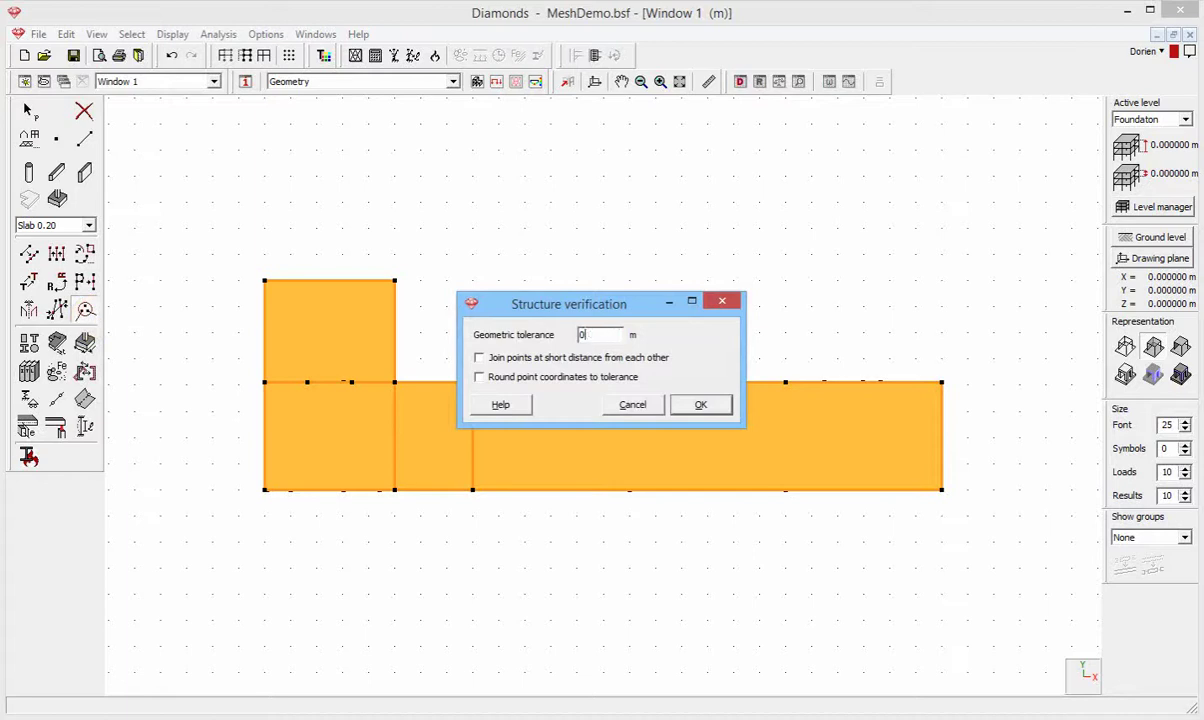
pyautogui.click(479, 357)
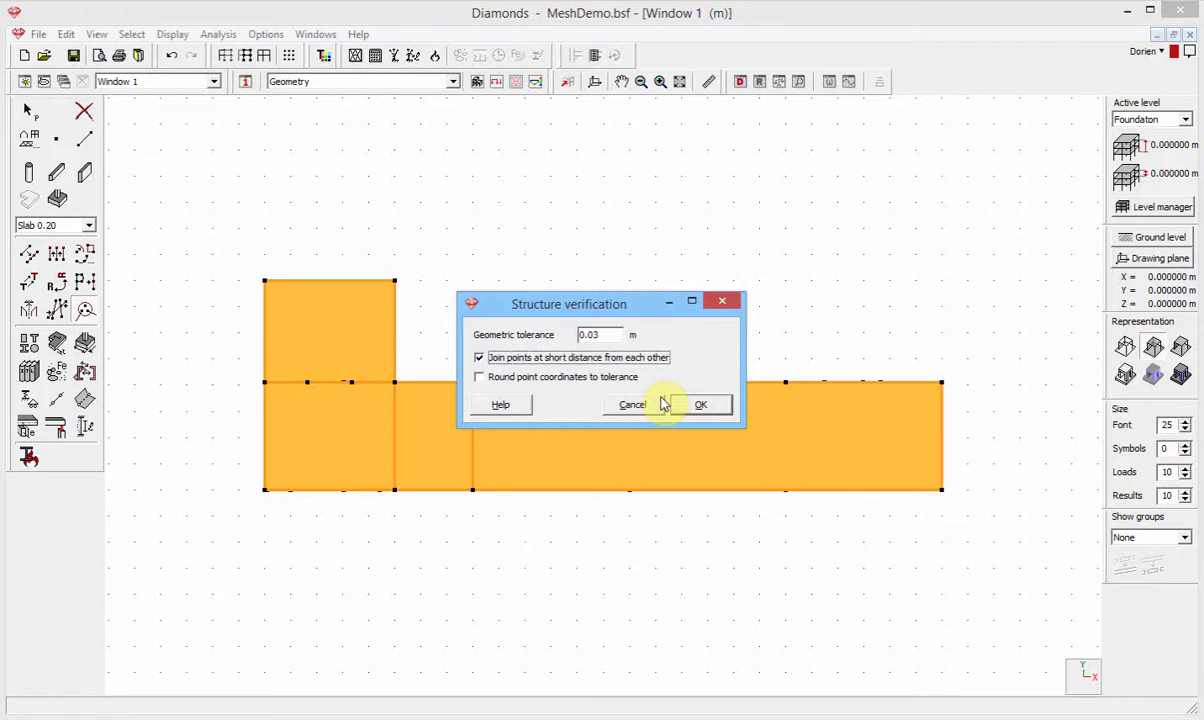
pyautogui.click(698, 404)
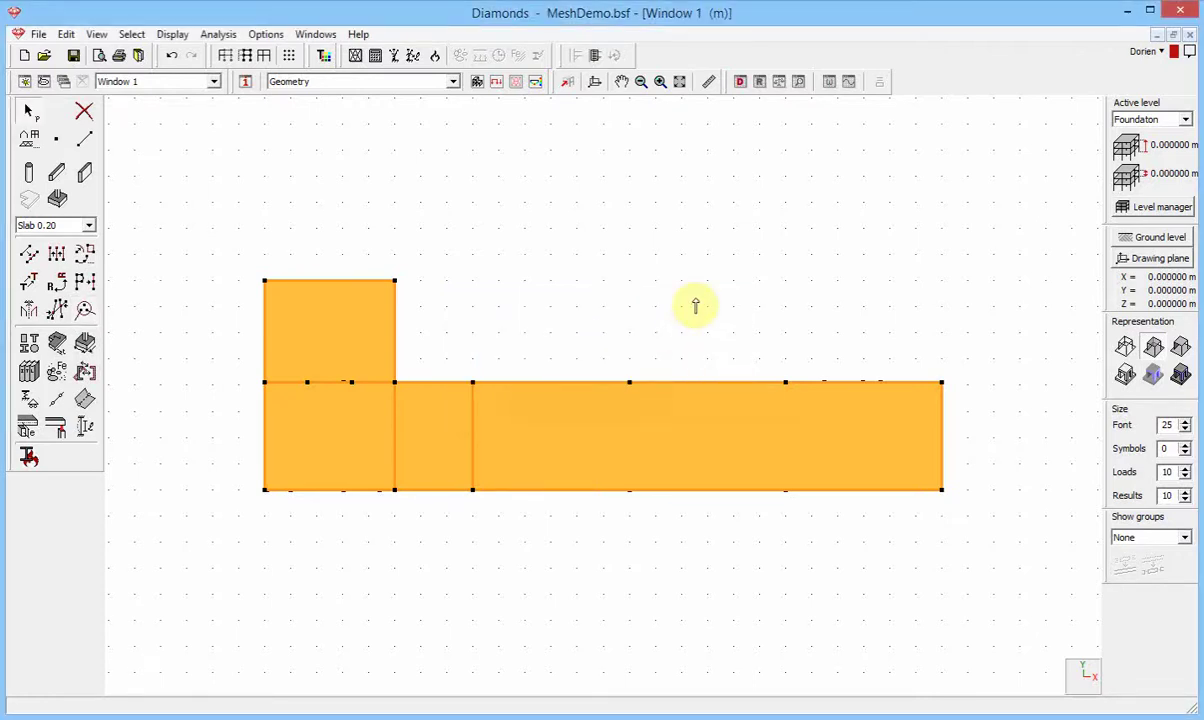
# - Project the upper-left block's right vertical edge onto the plane X = 5.000000
pyautogui.doubleClick(395, 281)
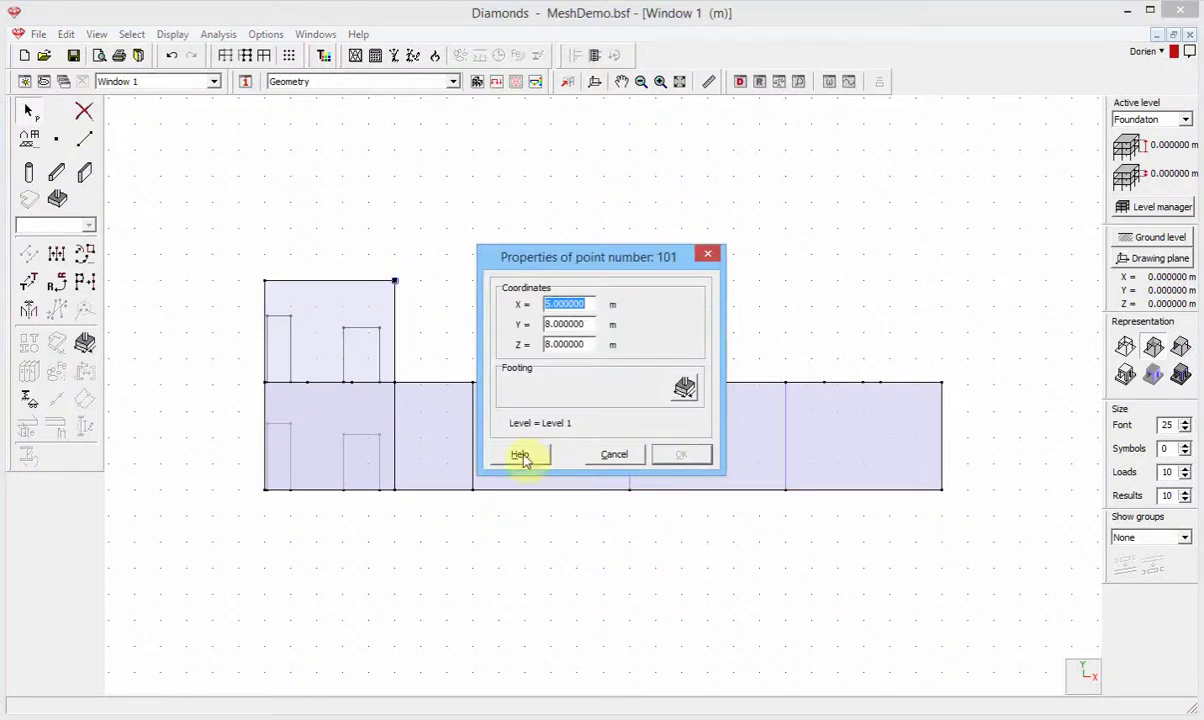
pyautogui.click(598, 457)
pyautogui.moveTo(392, 270); pyautogui.dragTo(403, 522)
pyautogui.click(88, 283)
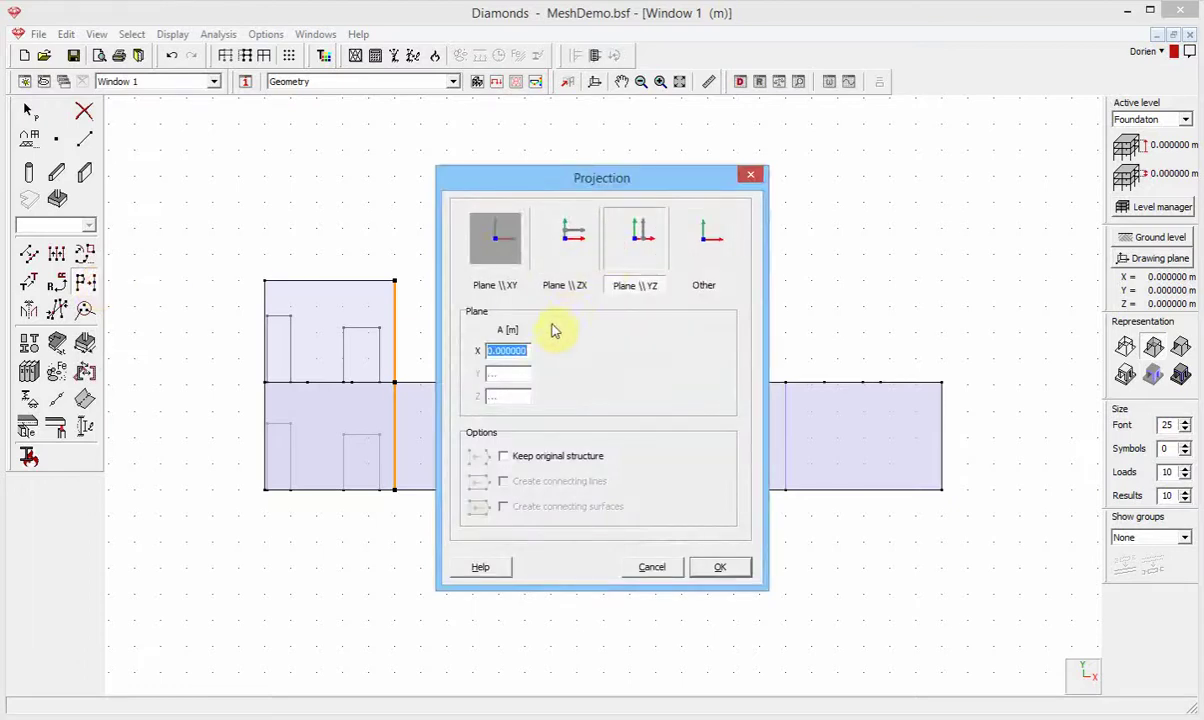
pyautogui.write('5.000000')
pyautogui.click(715, 568)
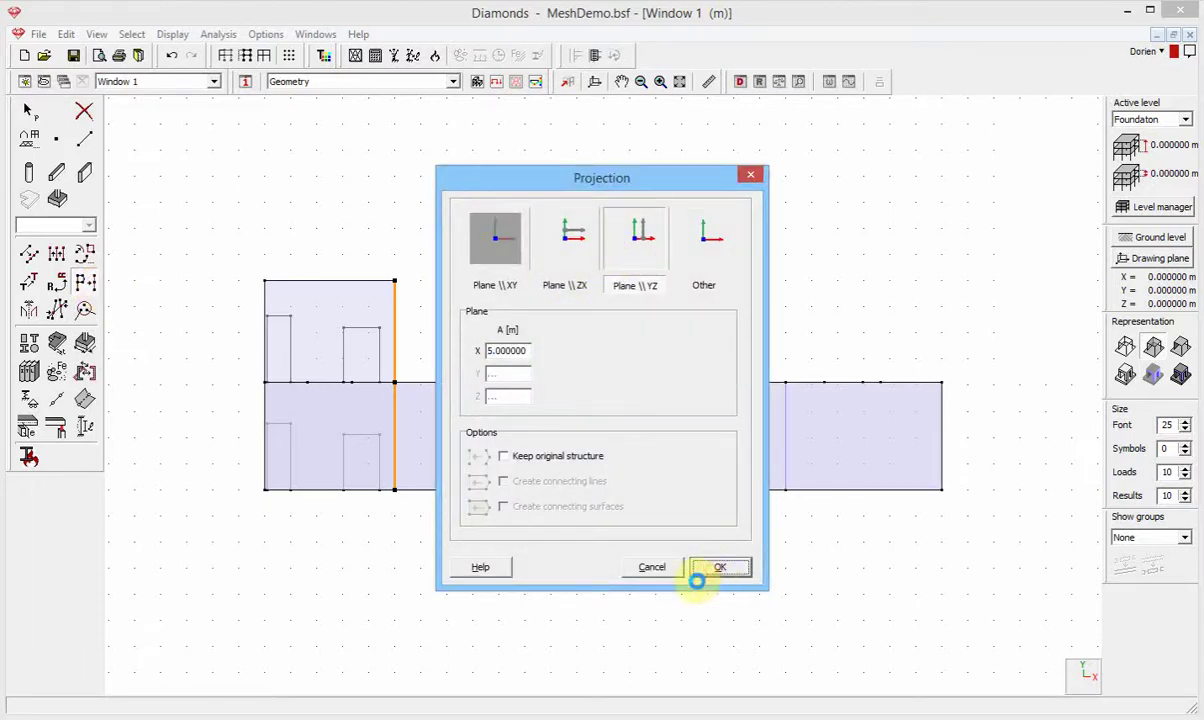
# - Project the structure's left edge lines onto the YZ-parallel plane X = 0
pyautogui.doubleClick(263, 281)
pyautogui.click(631, 460)
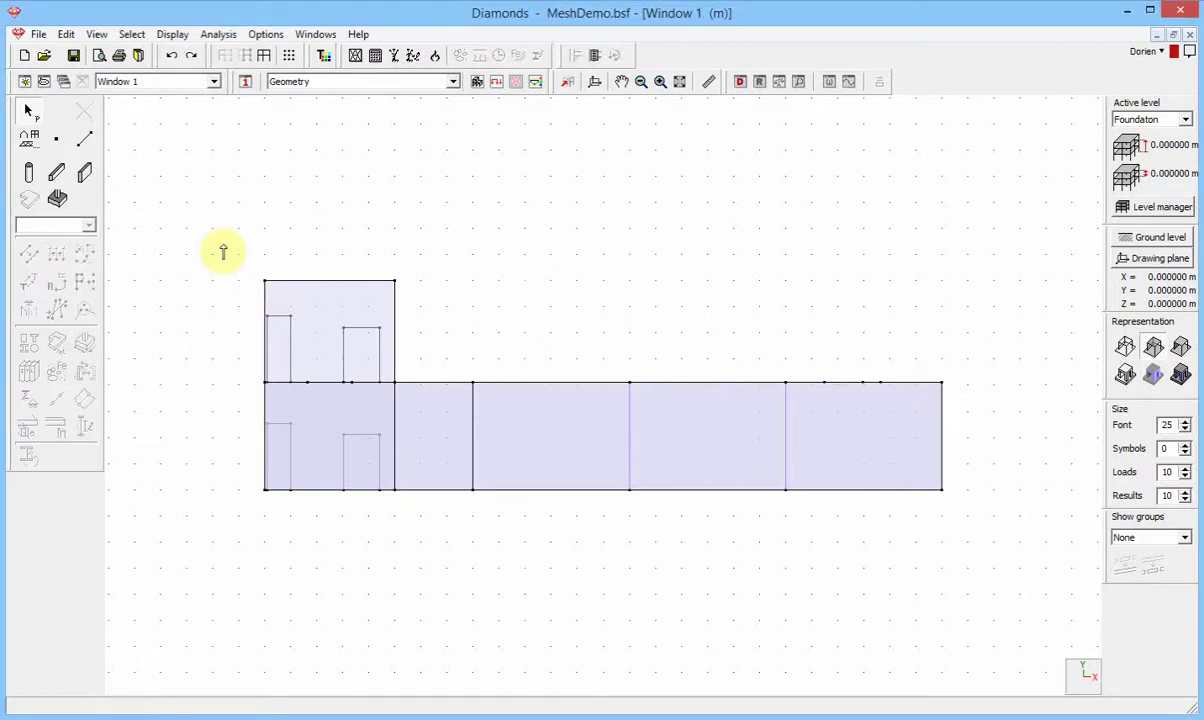
pyautogui.click(237, 249)
pyautogui.moveTo(272, 547); pyautogui.dragTo(271, 540)
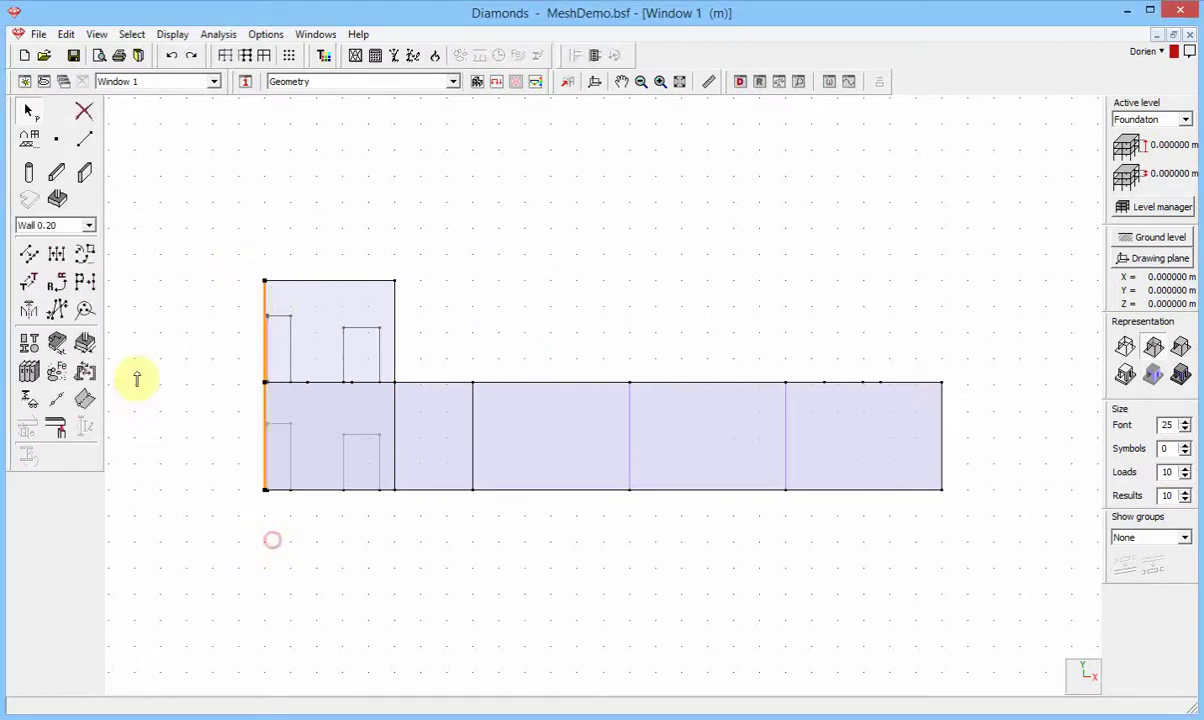
pyautogui.click(85, 283)
pyautogui.click(623, 240)
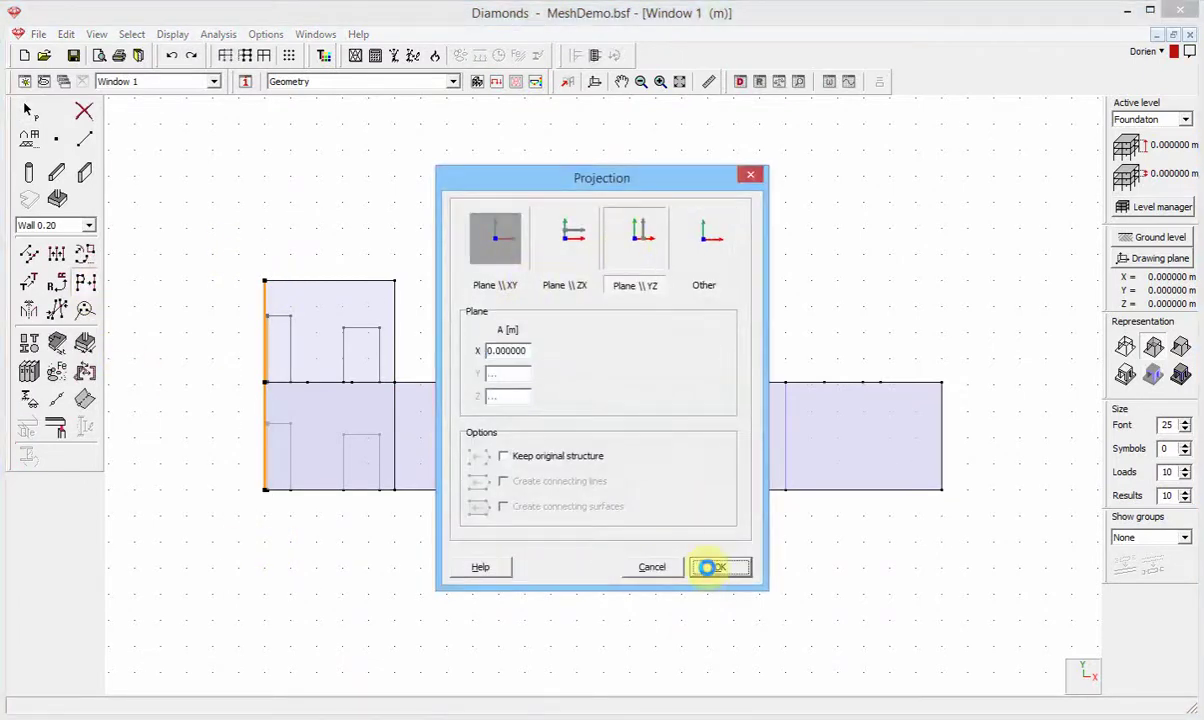
pyautogui.click(711, 566)
# - In front view, project the raised block's left vertical edge onto the XY plane Z = 3.662530
pyautogui.click(1082, 676)
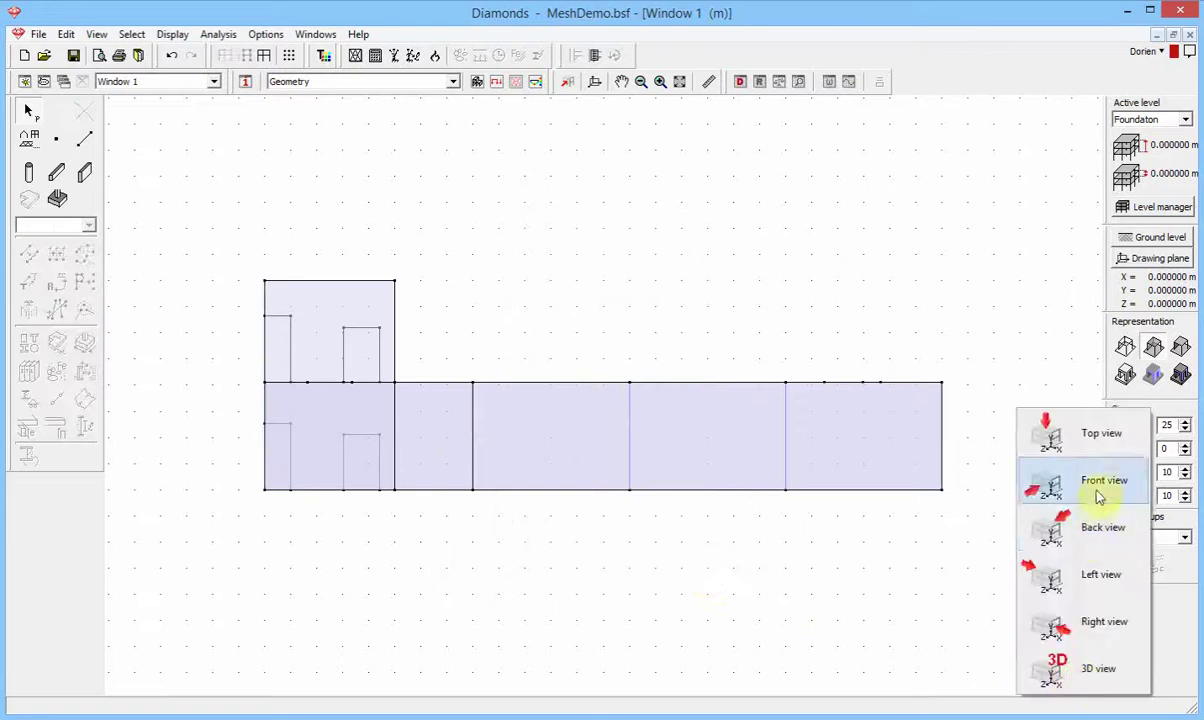
pyautogui.click(1029, 484)
pyautogui.doubleClick(421, 281)
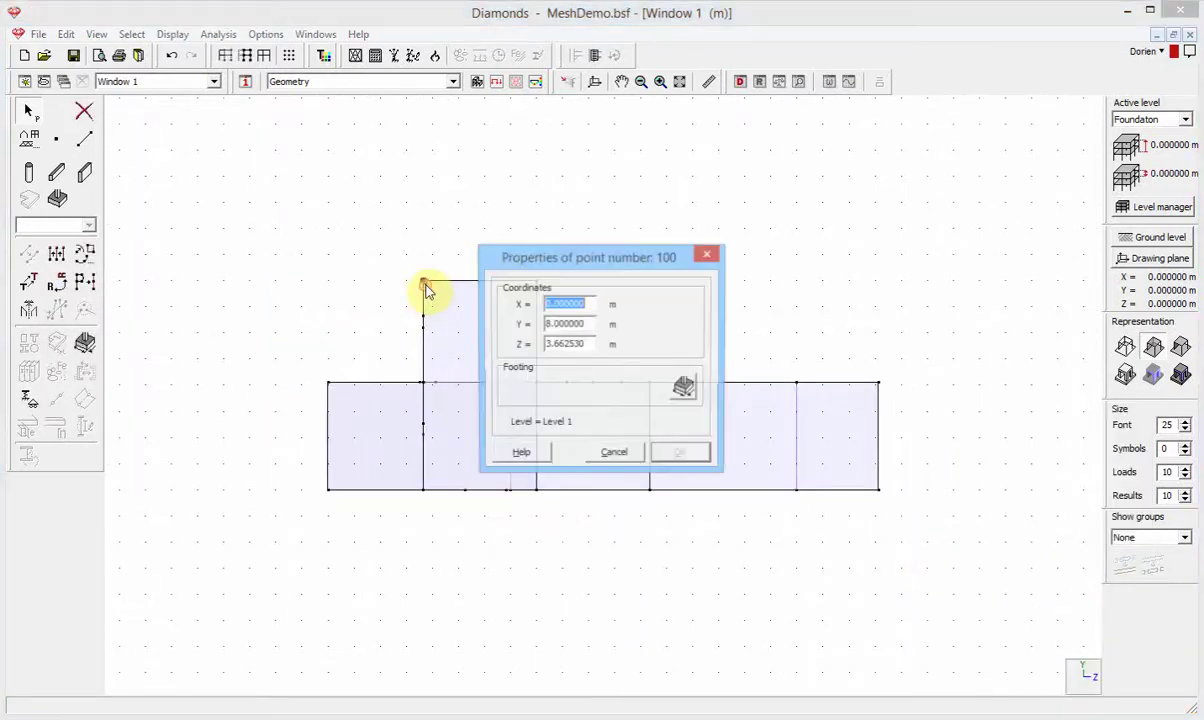
pyautogui.click(522, 346)
pyautogui.click(614, 455)
pyautogui.moveTo(403, 258); pyautogui.dragTo(430, 531)
pyautogui.click(85, 281)
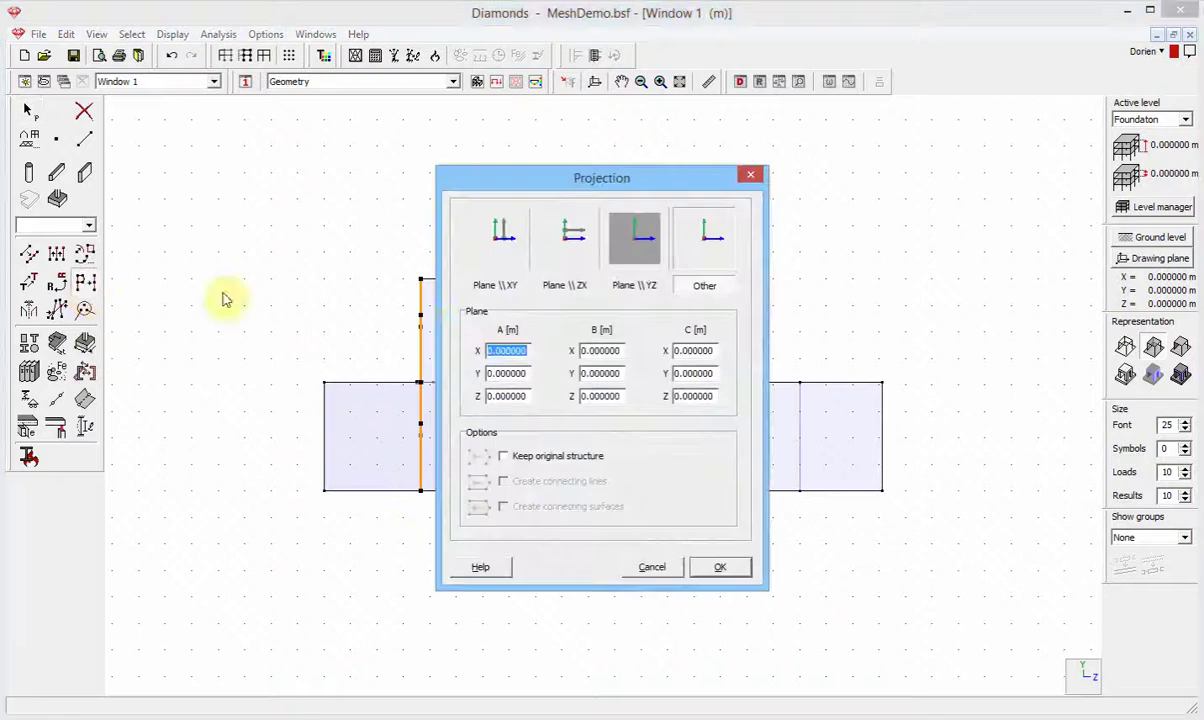
pyautogui.click(484, 236)
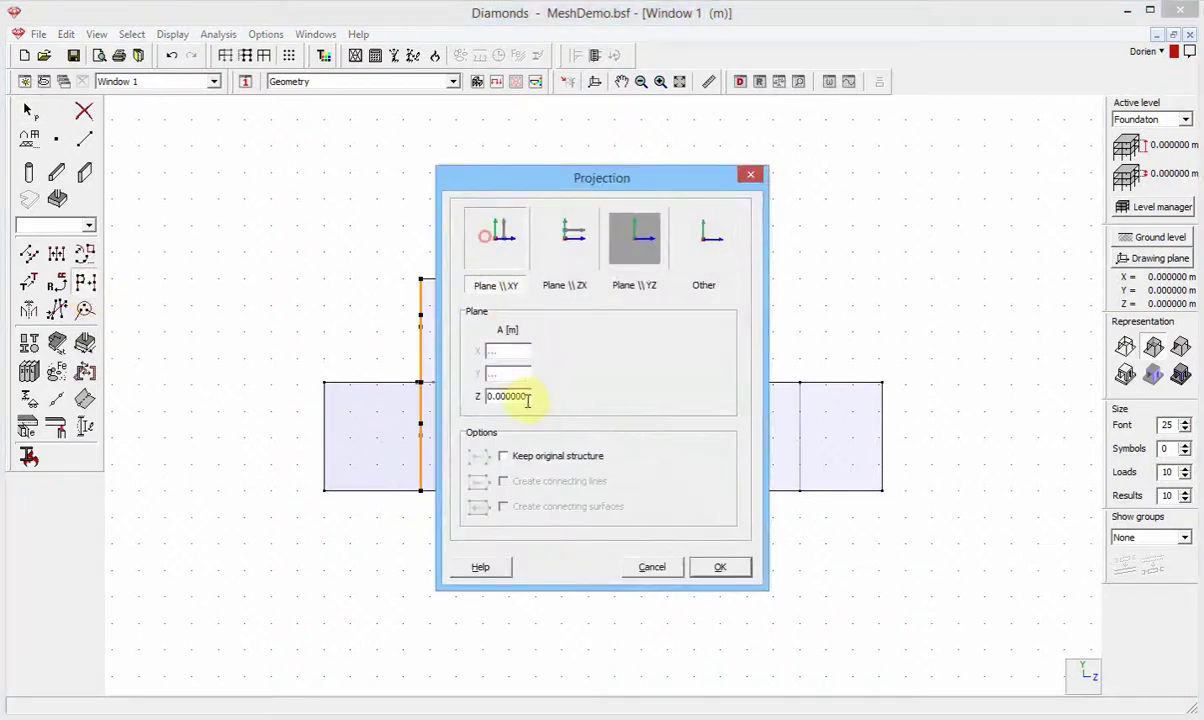
pyautogui.click(703, 572)
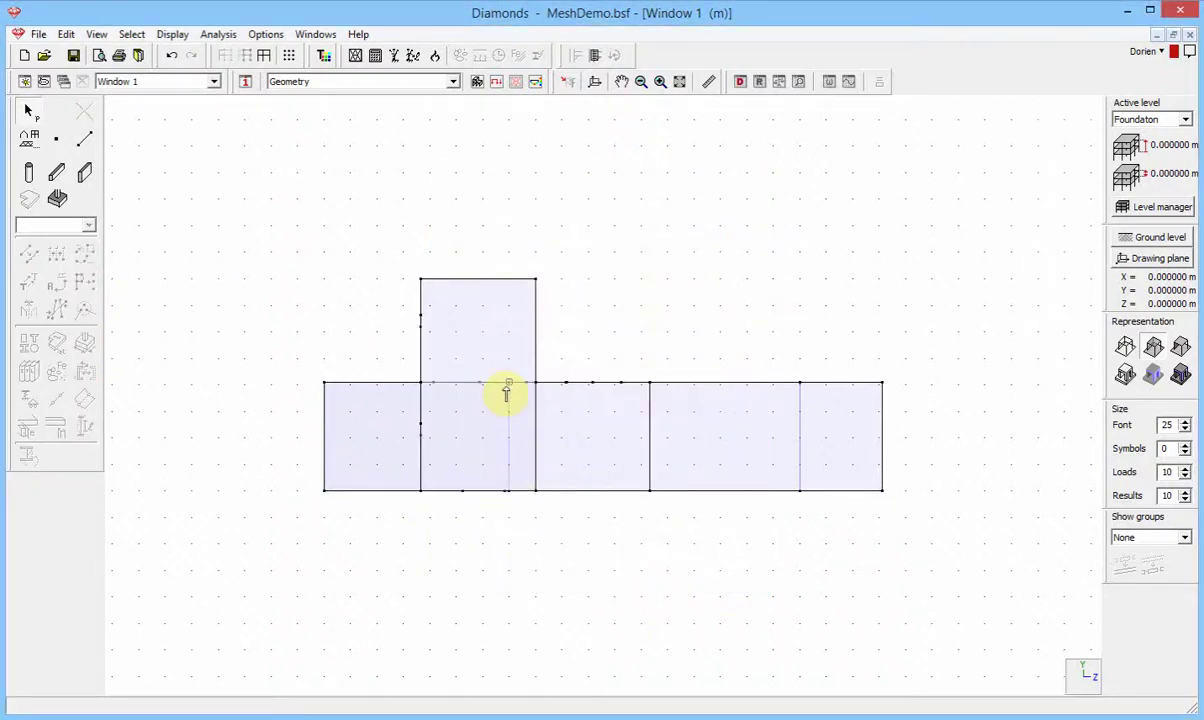
# - Project the raised block's inner vertical edge onto the XY plane Z = 7
pyautogui.doubleClick(508, 384)
pyautogui.click(582, 345)
pyautogui.click(614, 456)
pyautogui.click(497, 377)
pyautogui.click(512, 542)
pyautogui.click(90, 285)
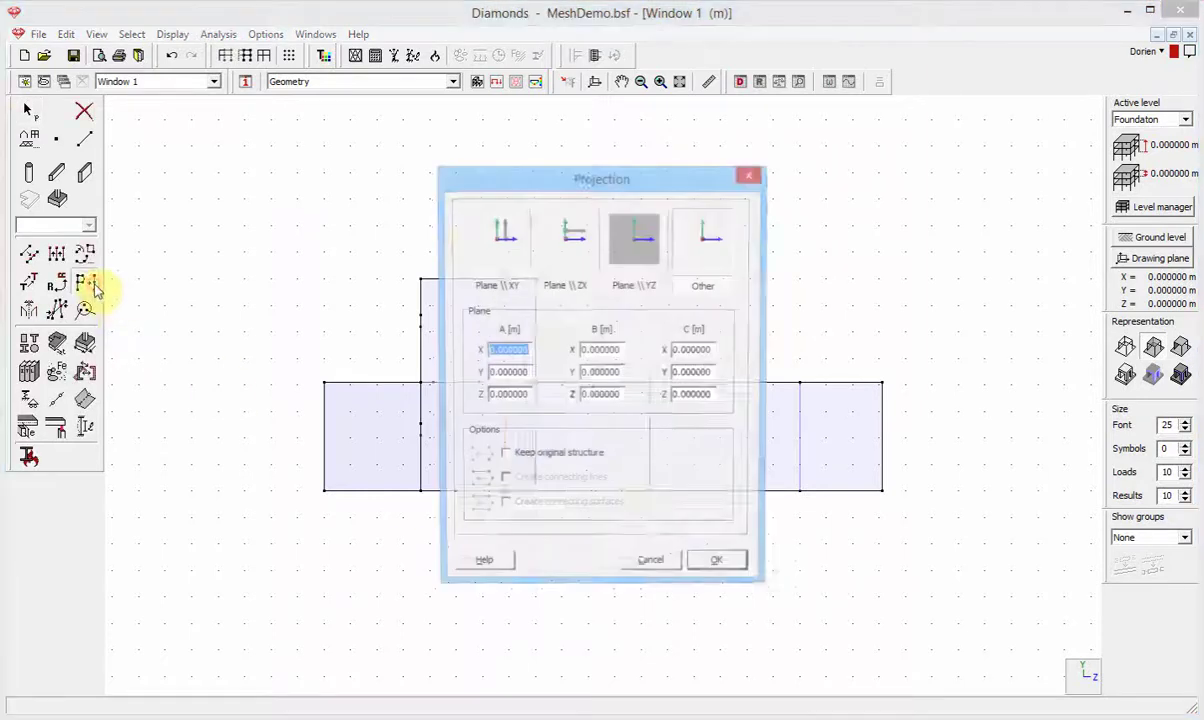
pyautogui.click(493, 232)
pyautogui.click(720, 568)
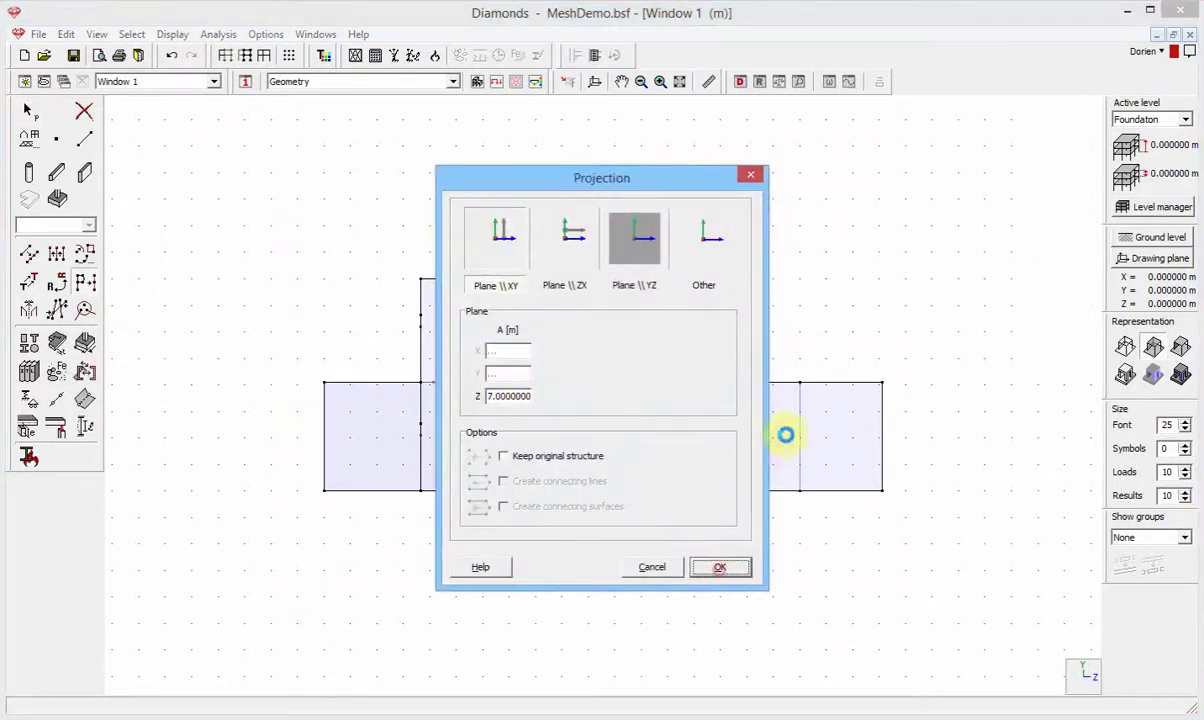
# - Project the lower block's long horizontal top line onto the ZX plane Y = 4.1 m
pyautogui.doubleClick(801, 390)
pyautogui.doubleClick(590, 324)
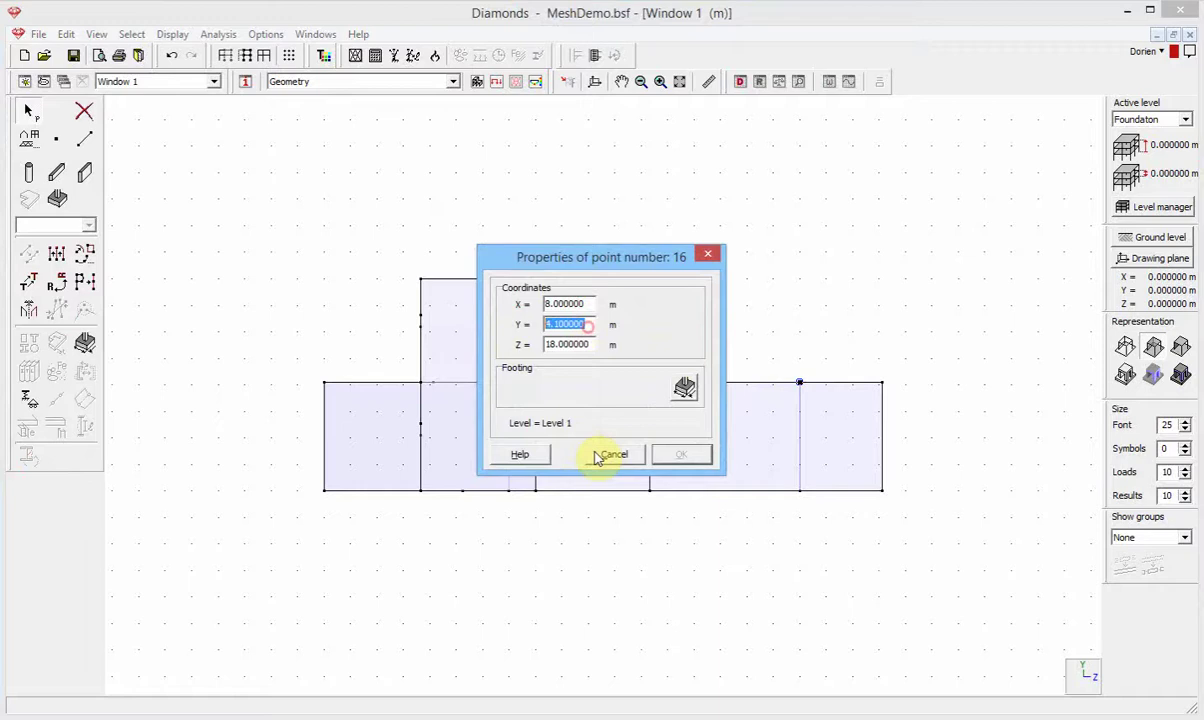
pyautogui.click(602, 452)
pyautogui.click(298, 374)
pyautogui.click(880, 392)
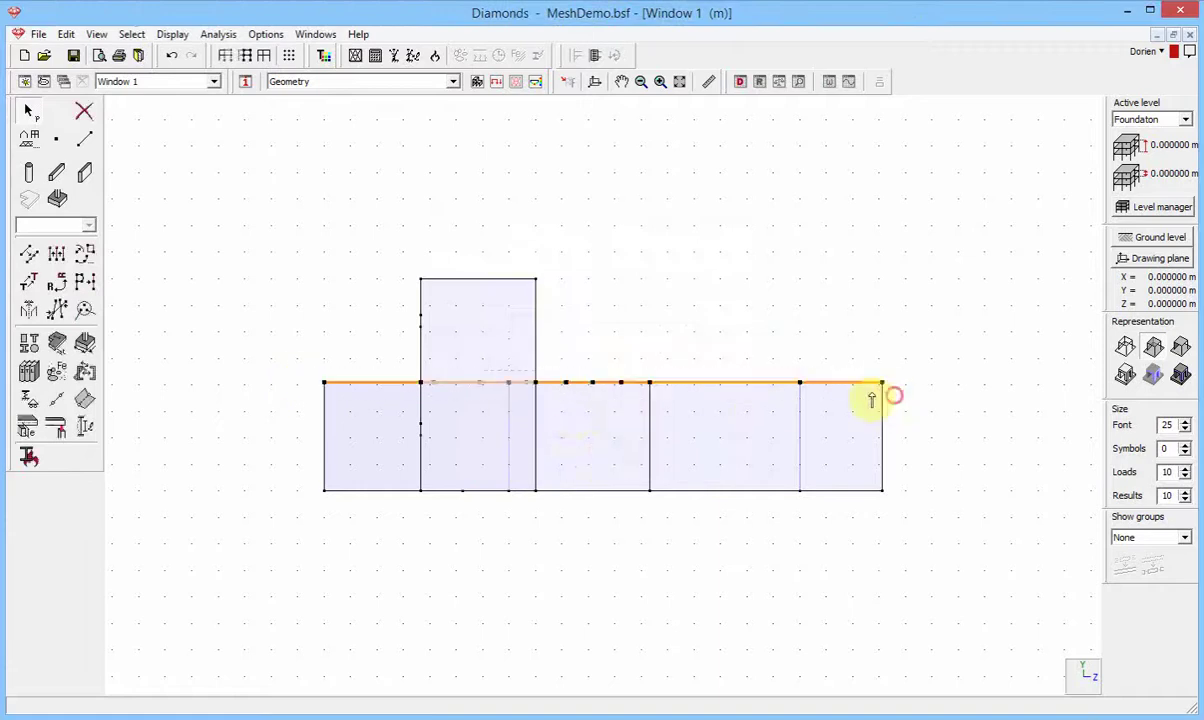
pyautogui.click(88, 283)
pyautogui.click(566, 245)
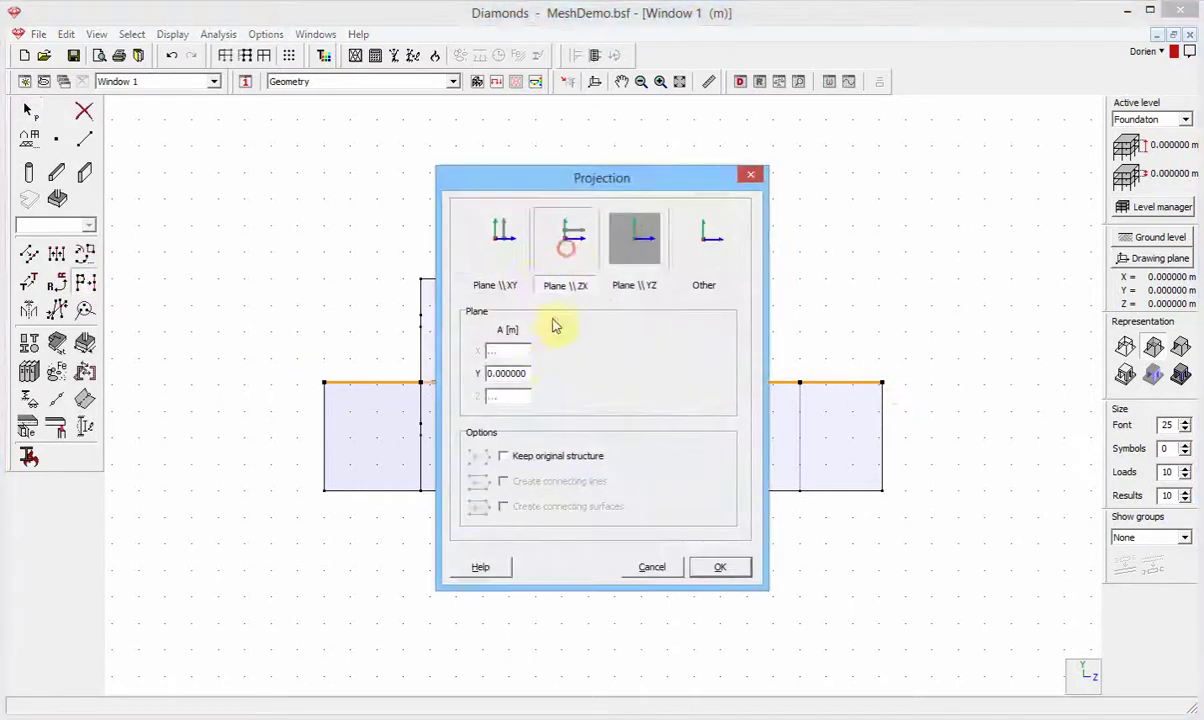
pyautogui.click(712, 567)
pyautogui.click(245, 55)
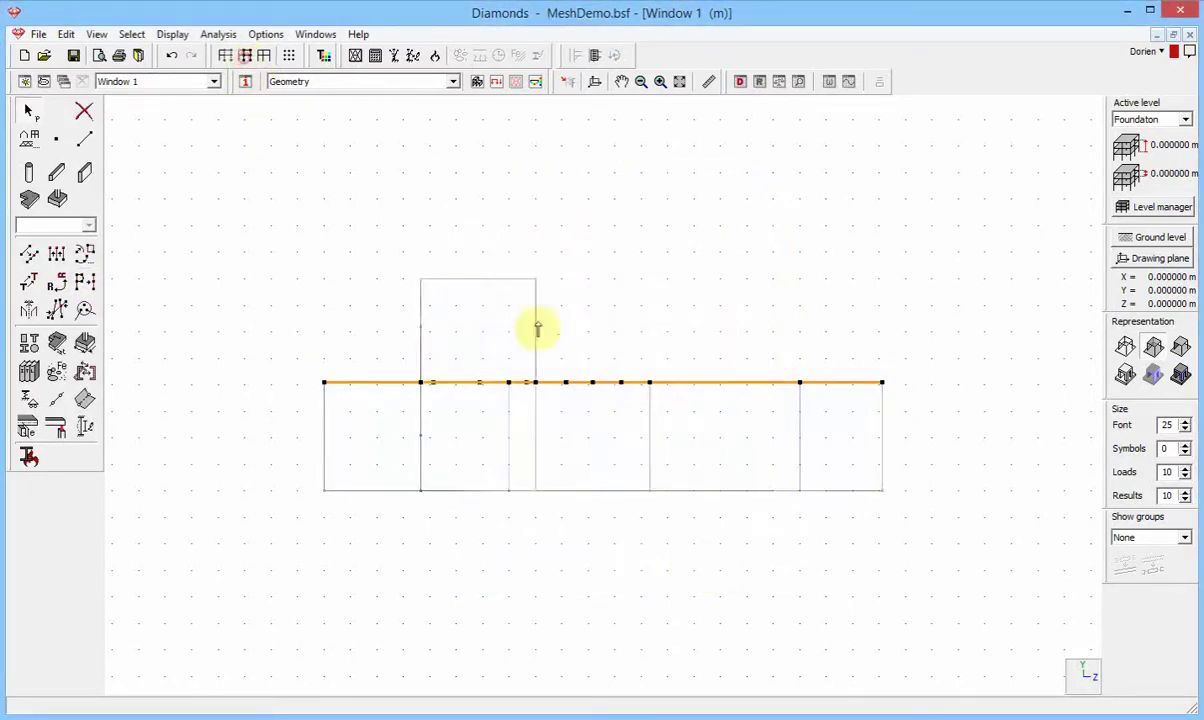
# - On Level 1 in plan, delete all slabs and regenerate slabs in every beam bay
pyautogui.click(1077, 675)
pyautogui.click(1076, 438)
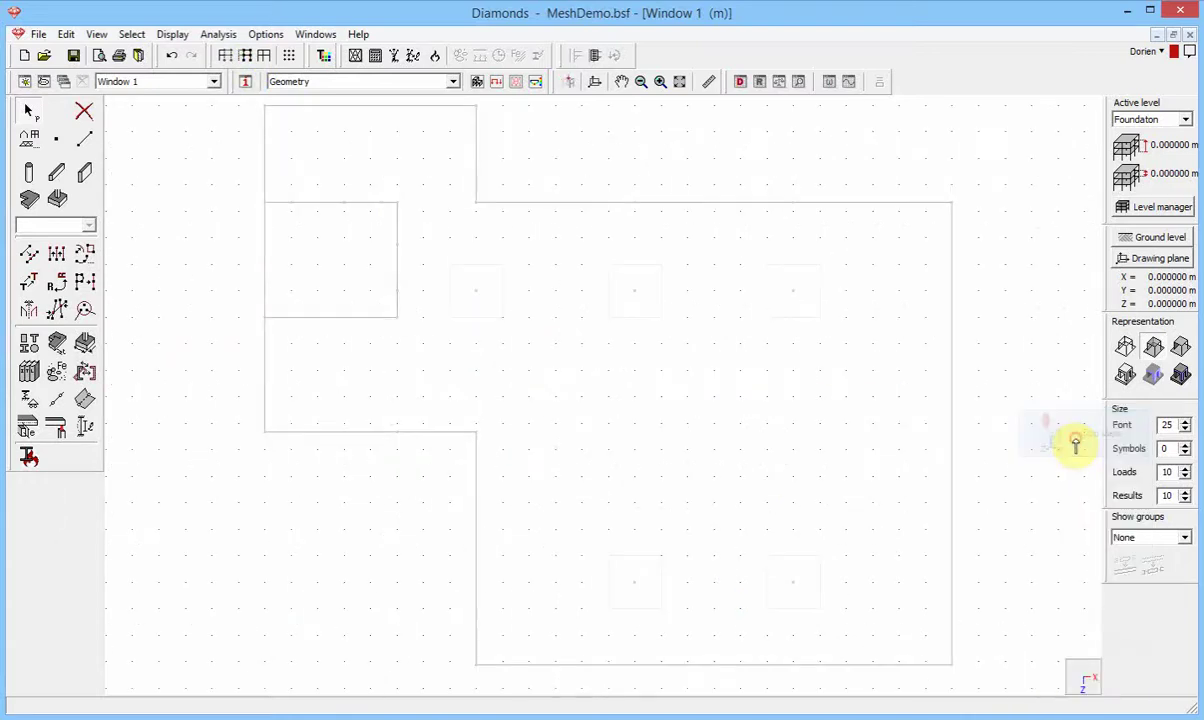
pyautogui.click(1143, 121)
pyautogui.click(1137, 134)
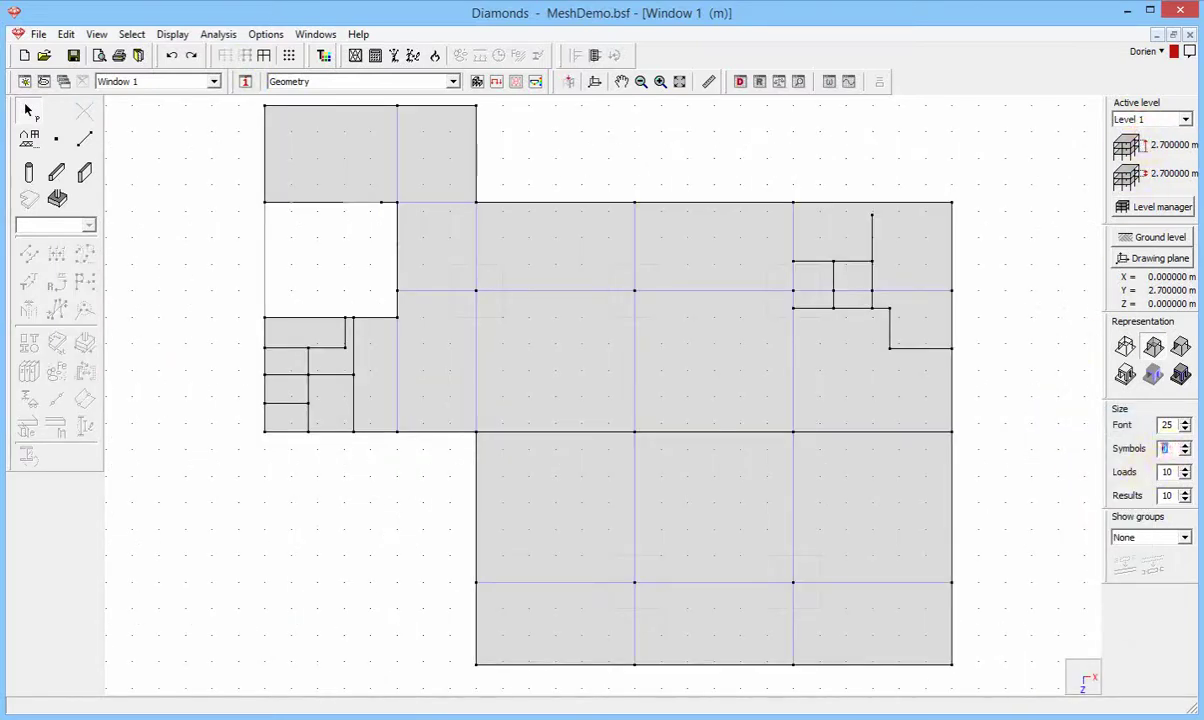
pyautogui.hotkey('ctrl', 'a')
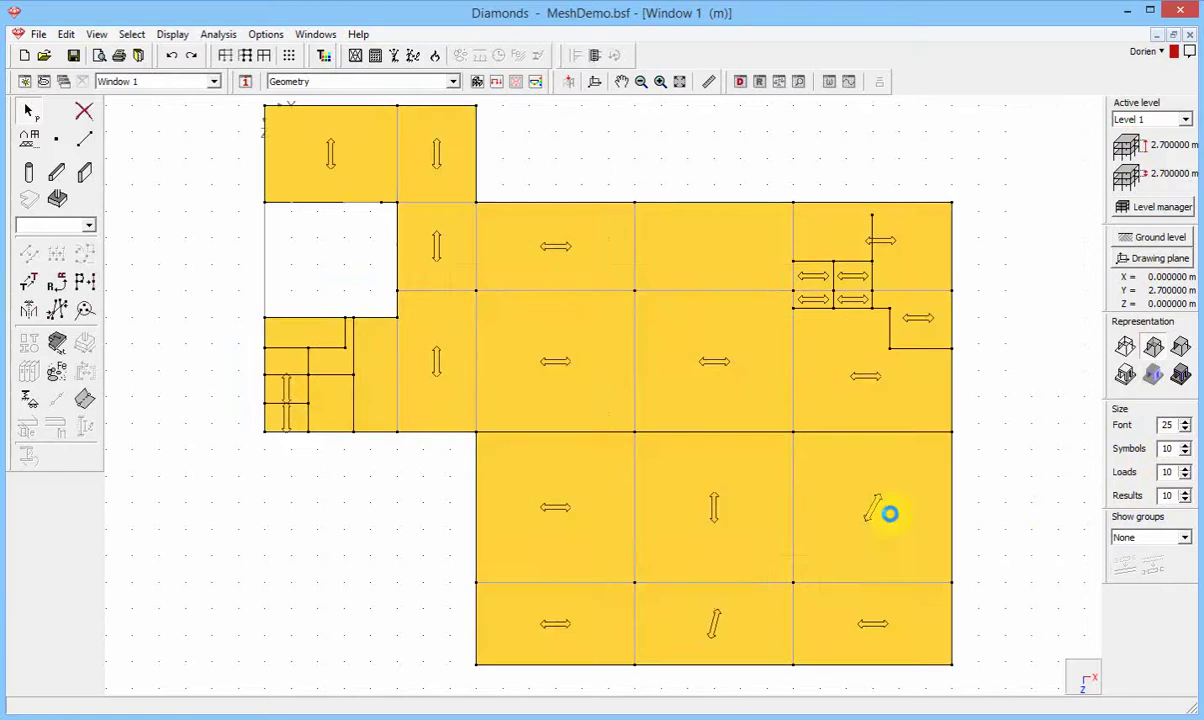
pyautogui.press('Delete')
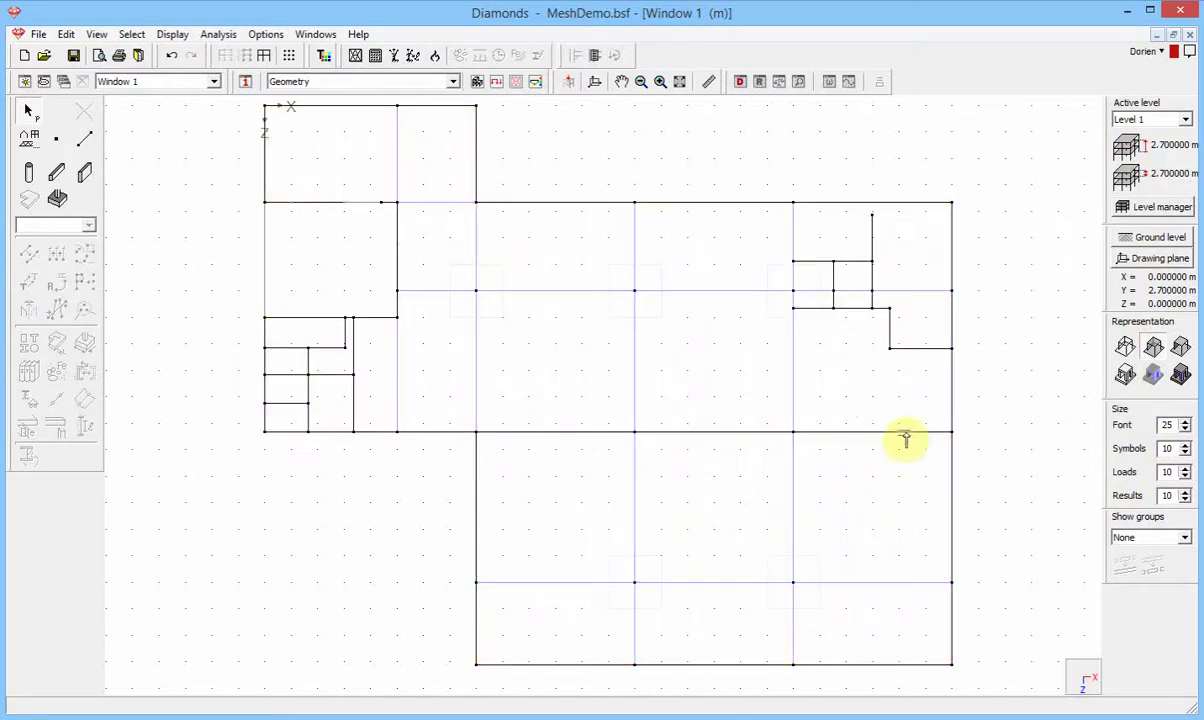
pyautogui.hotkey('ctrl', 'a')
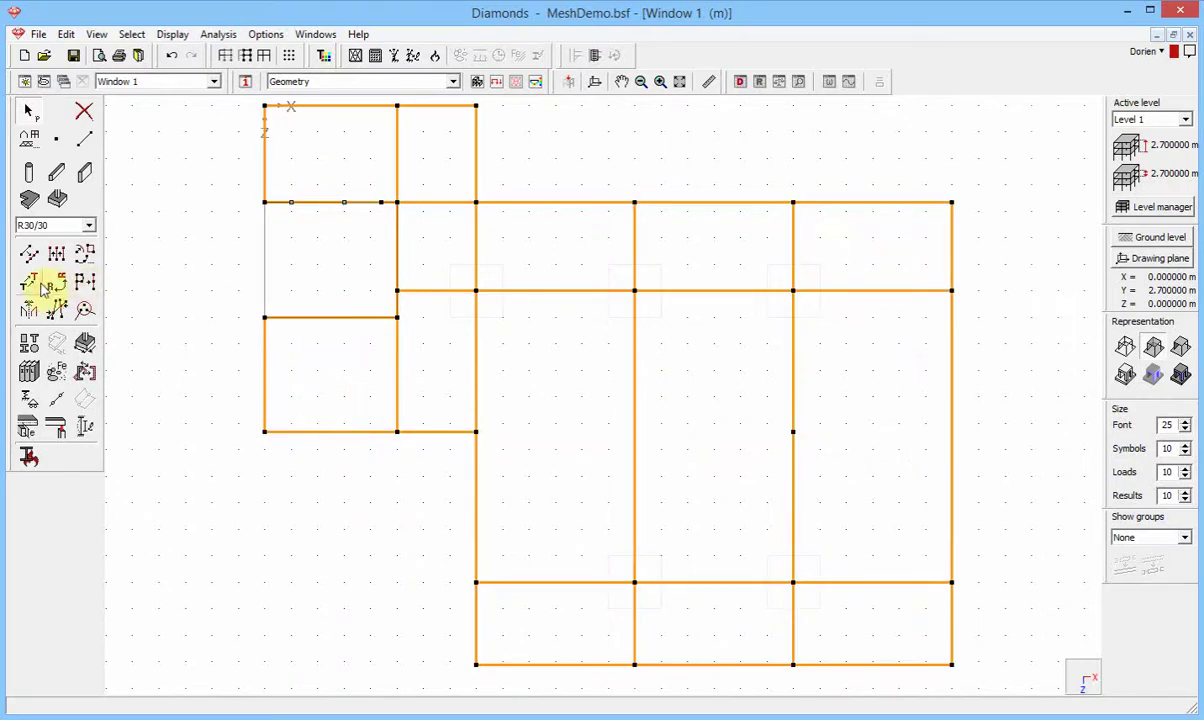
pyautogui.click(22, 208)
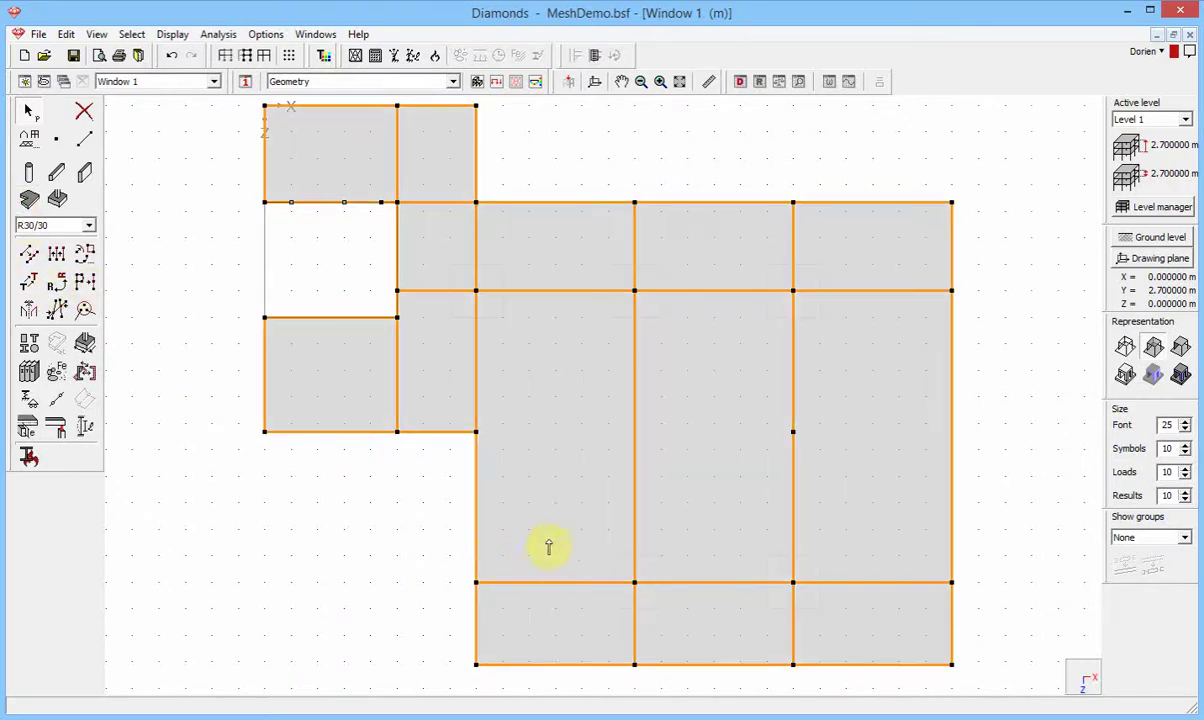
pyautogui.click(550, 534)
# - Make the new slabs ribbed 'Slab 0.20_1', 200 mm thick with 50 mm second dimension
pyautogui.click(57, 343)
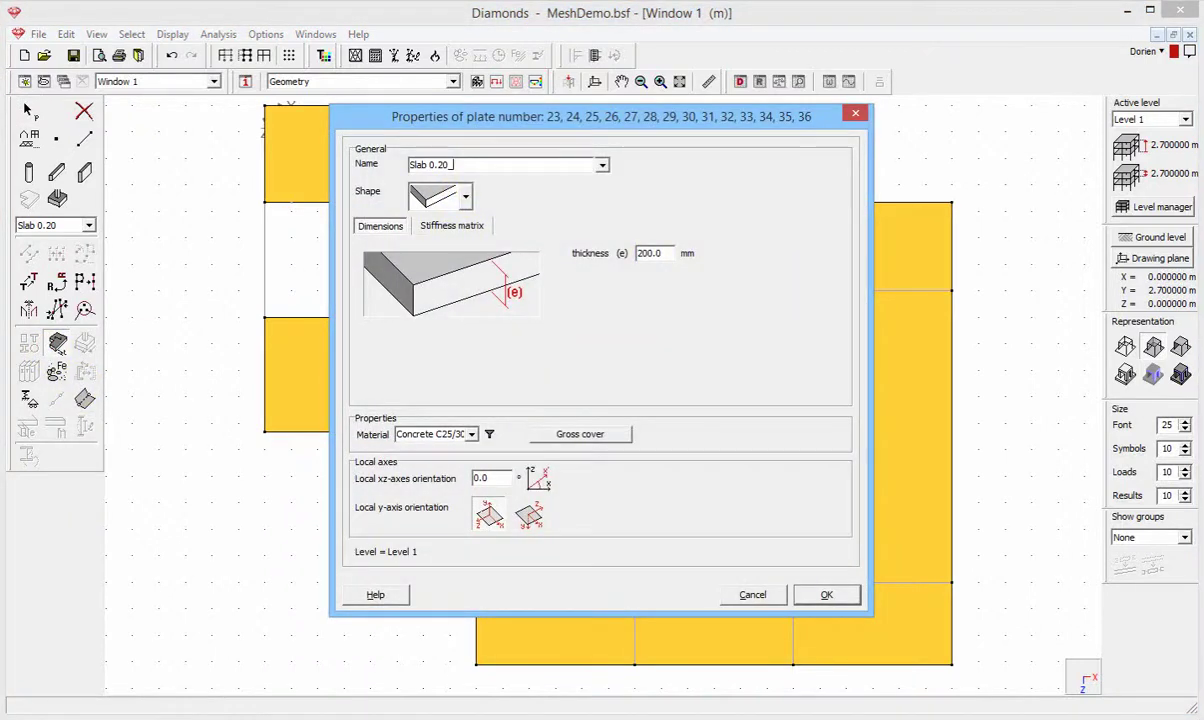
pyautogui.click(465, 198)
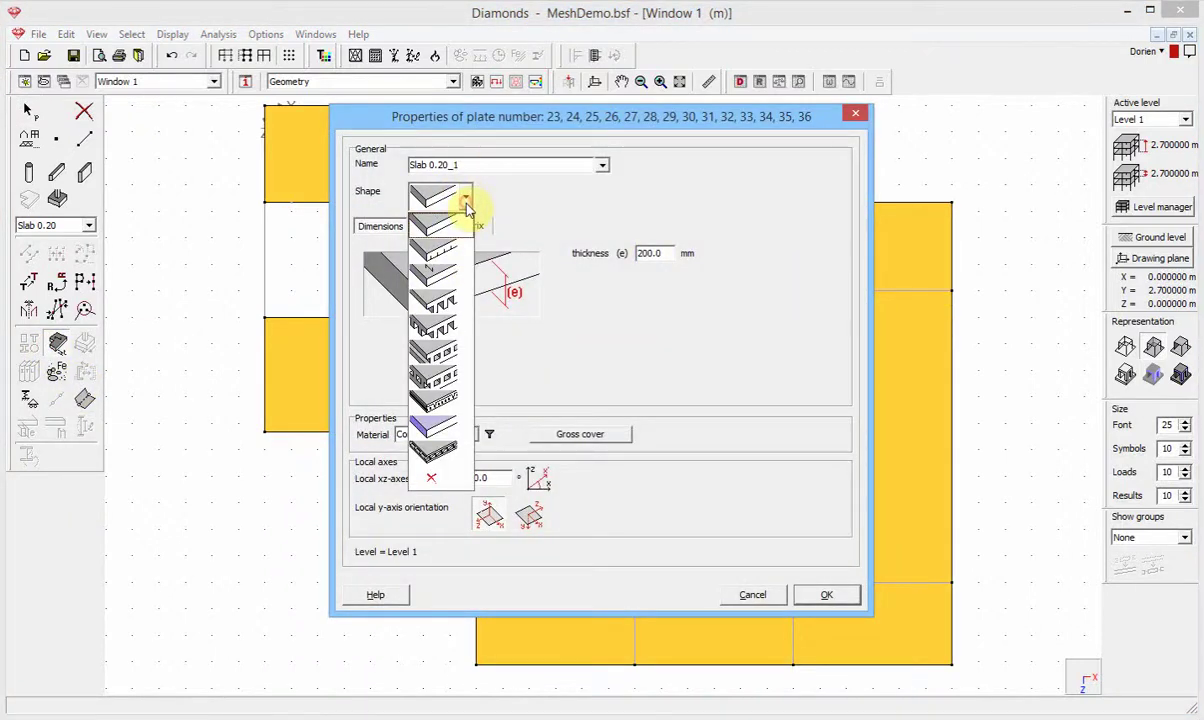
pyautogui.click(457, 255)
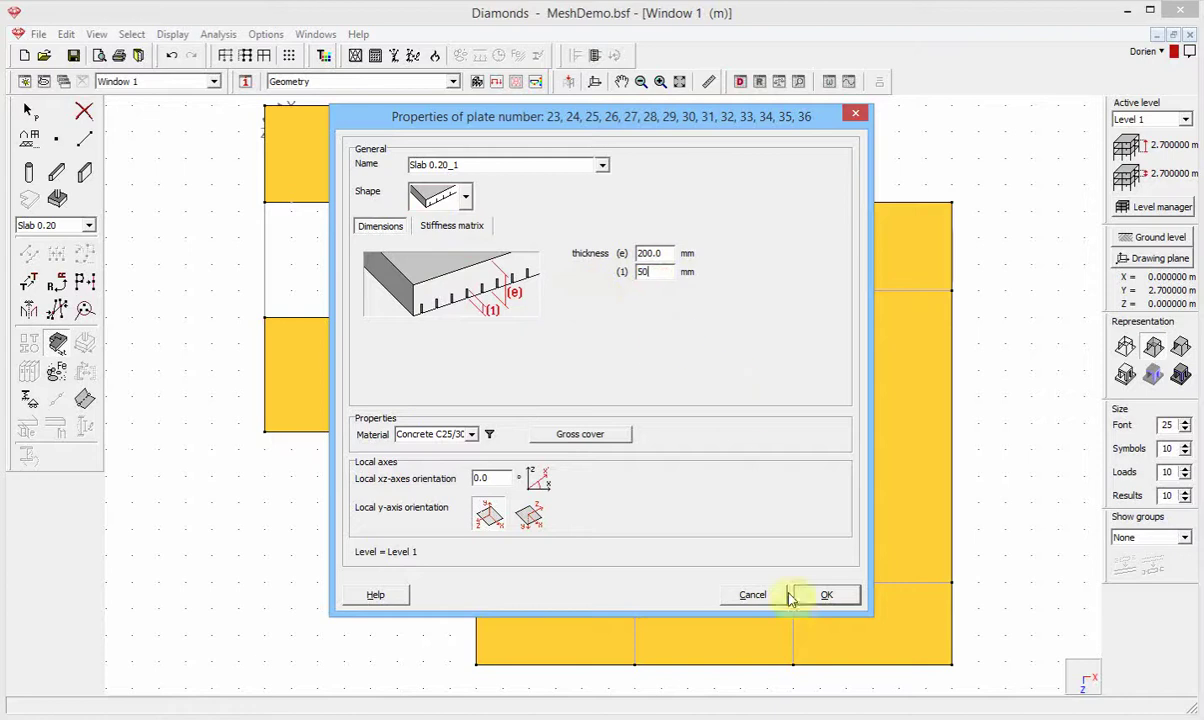
pyautogui.click(825, 597)
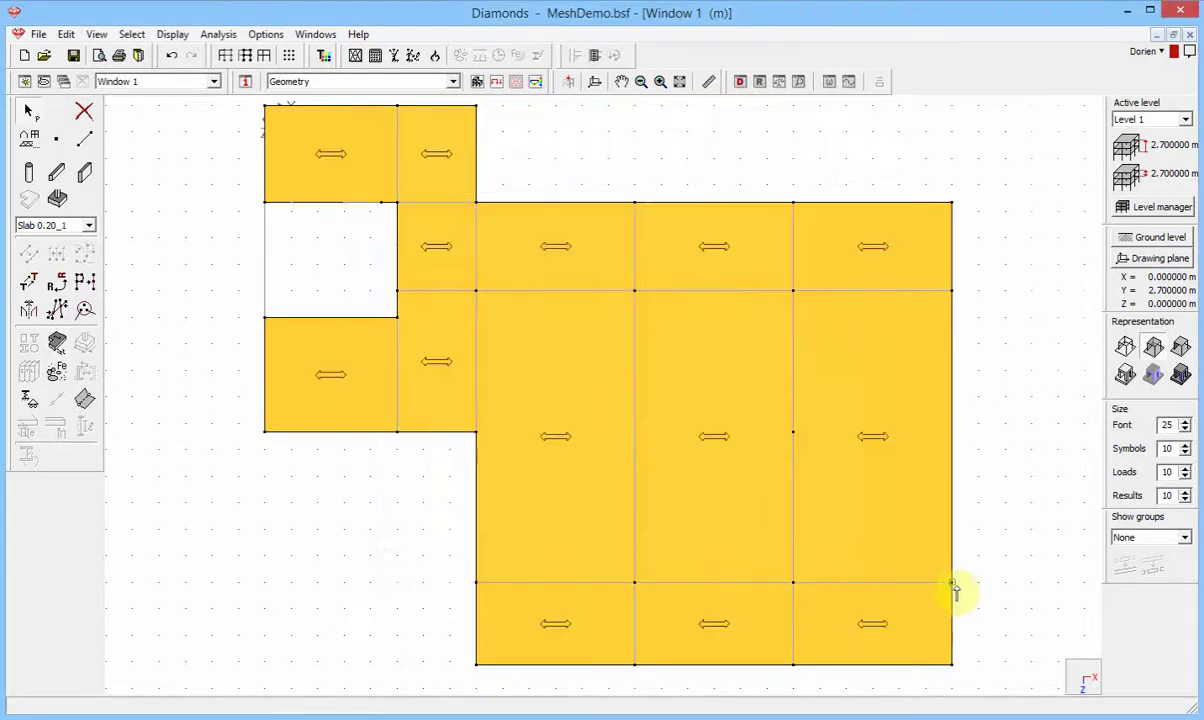
pyautogui.click(1005, 578)
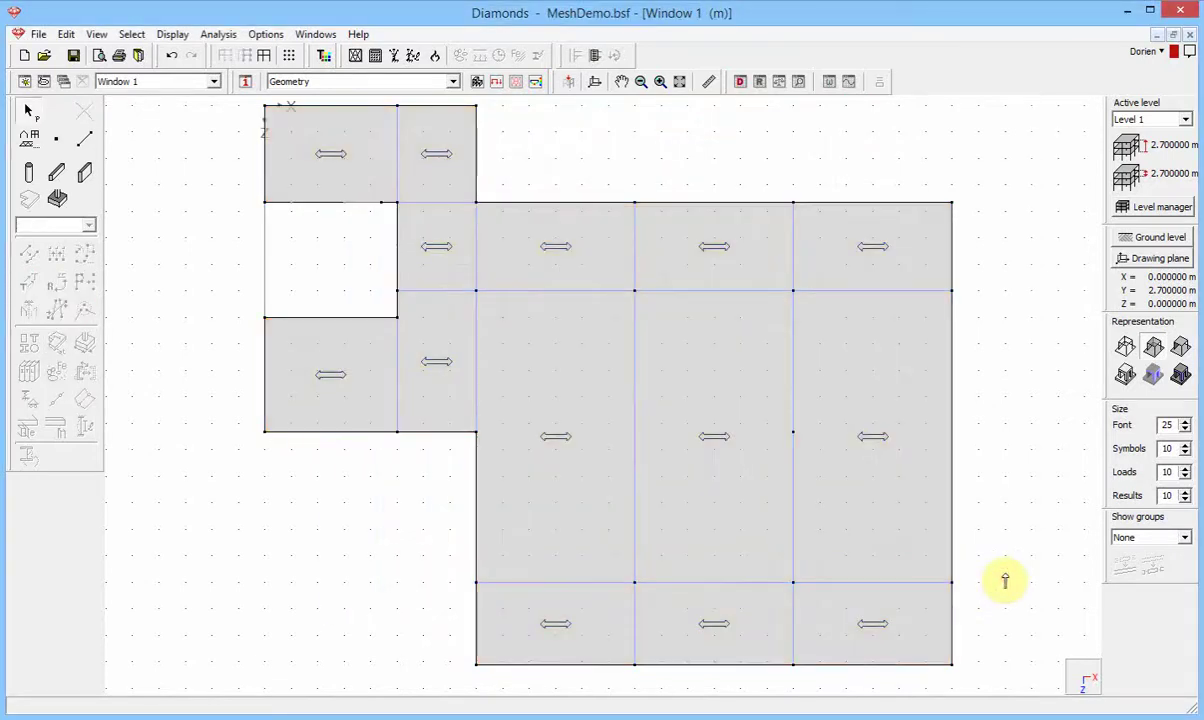
pyautogui.click(1082, 679)
# - In 3D with shaded translucent walls, draw a line from a picked floor slab point
pyautogui.click(1058, 660)
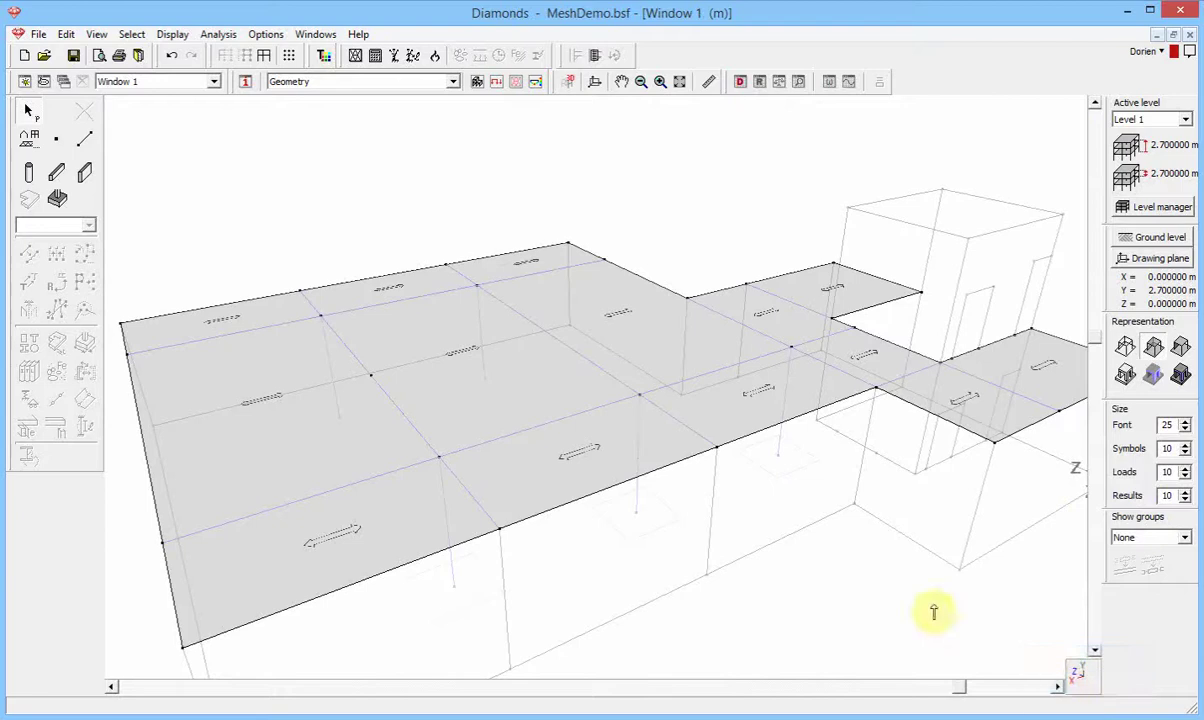
pyautogui.click(250, 56)
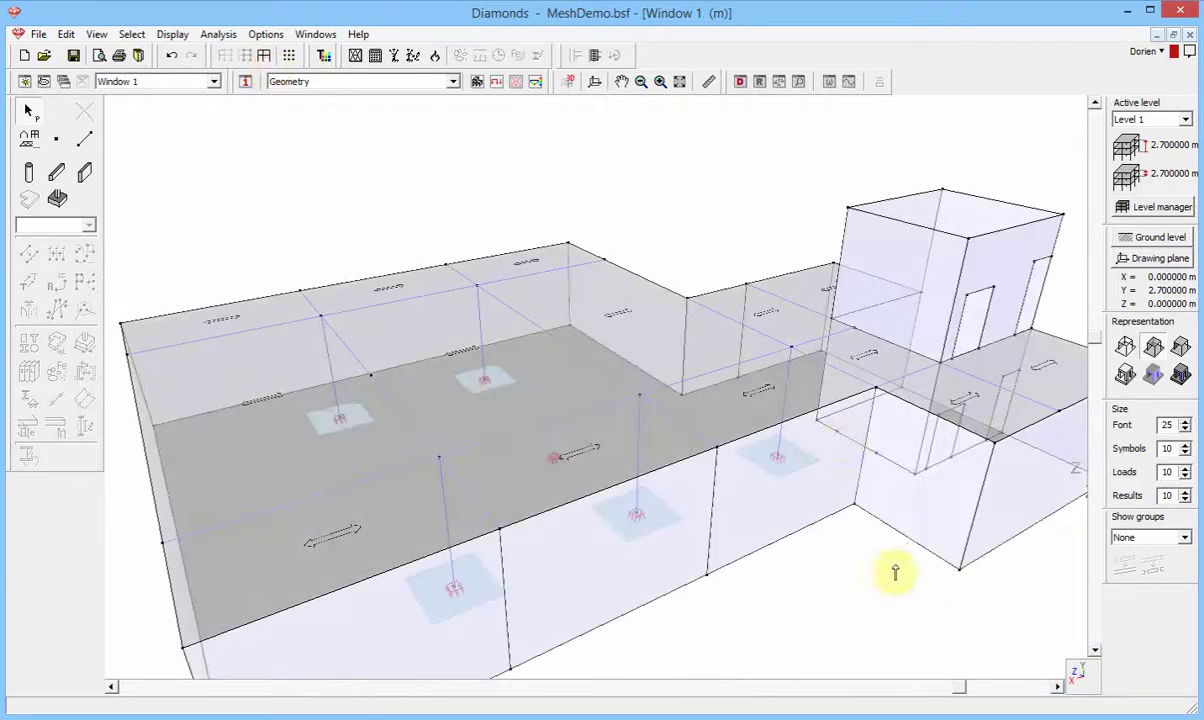
pyautogui.click(840, 436)
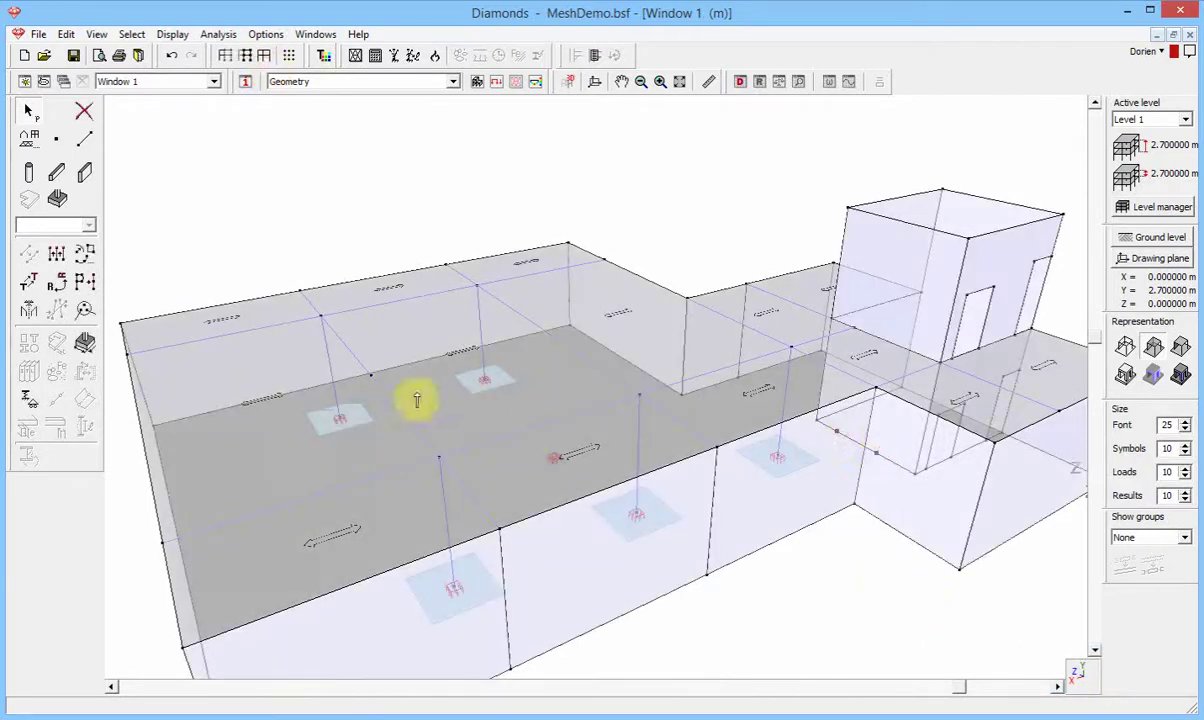
pyautogui.click(507, 424)
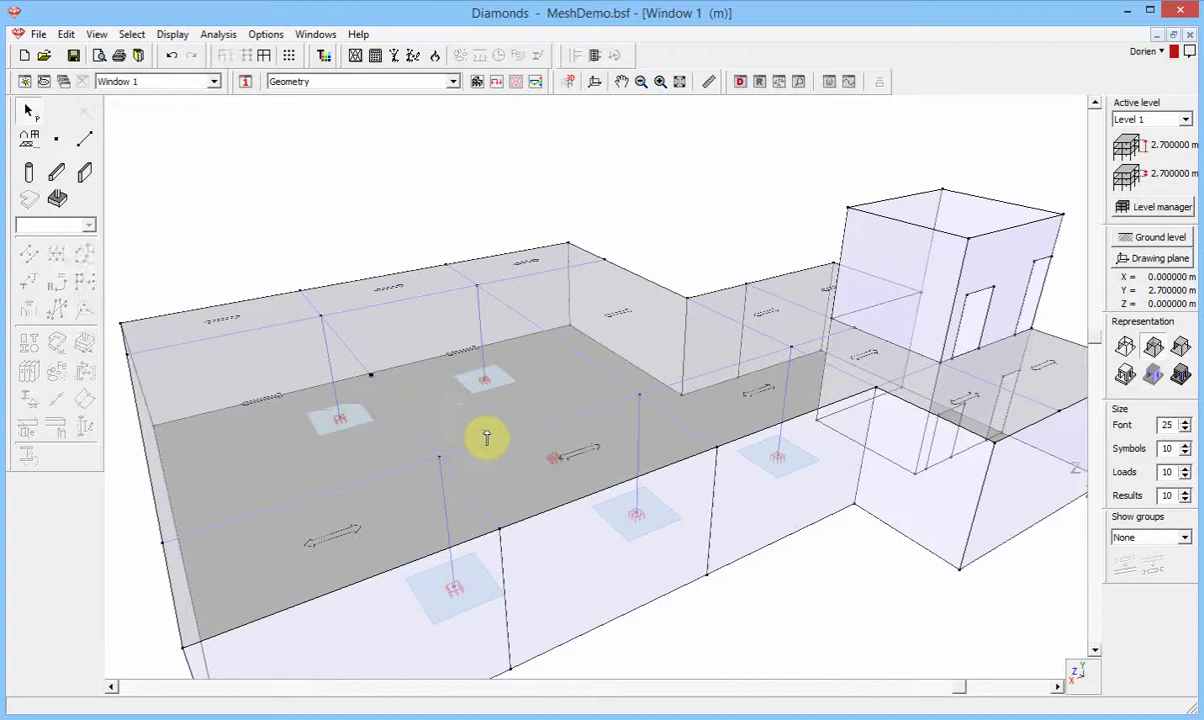
pyautogui.click(430, 449)
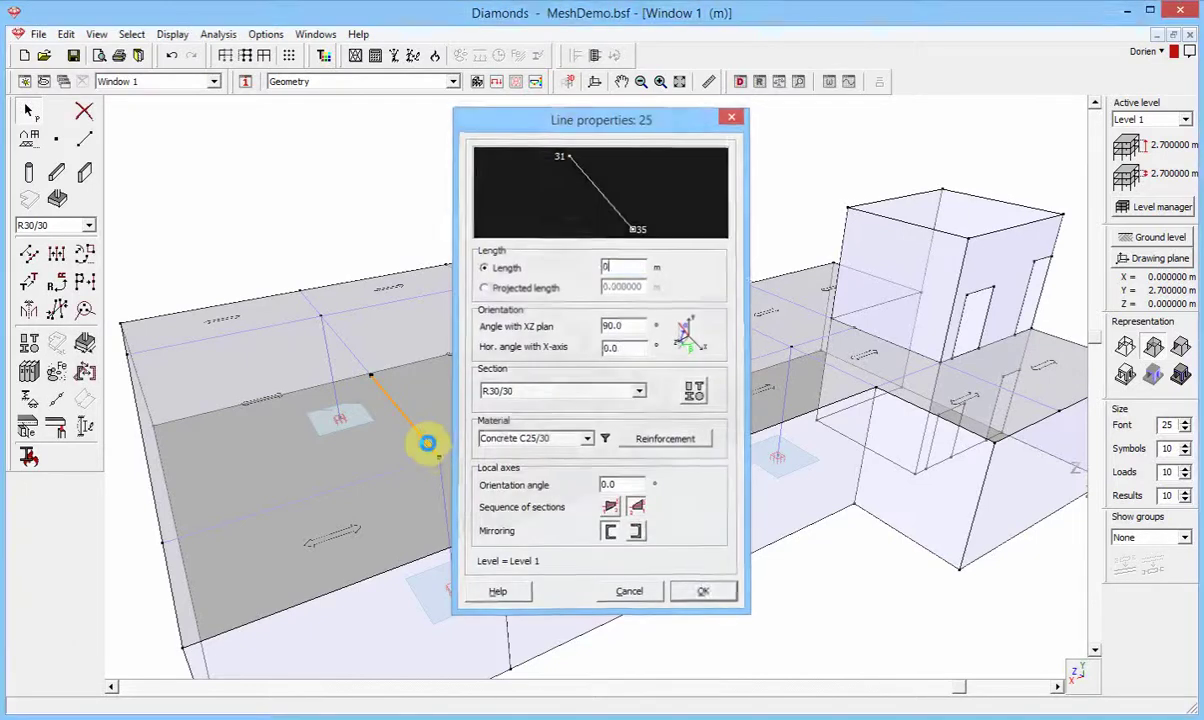
pyautogui.press('Return')
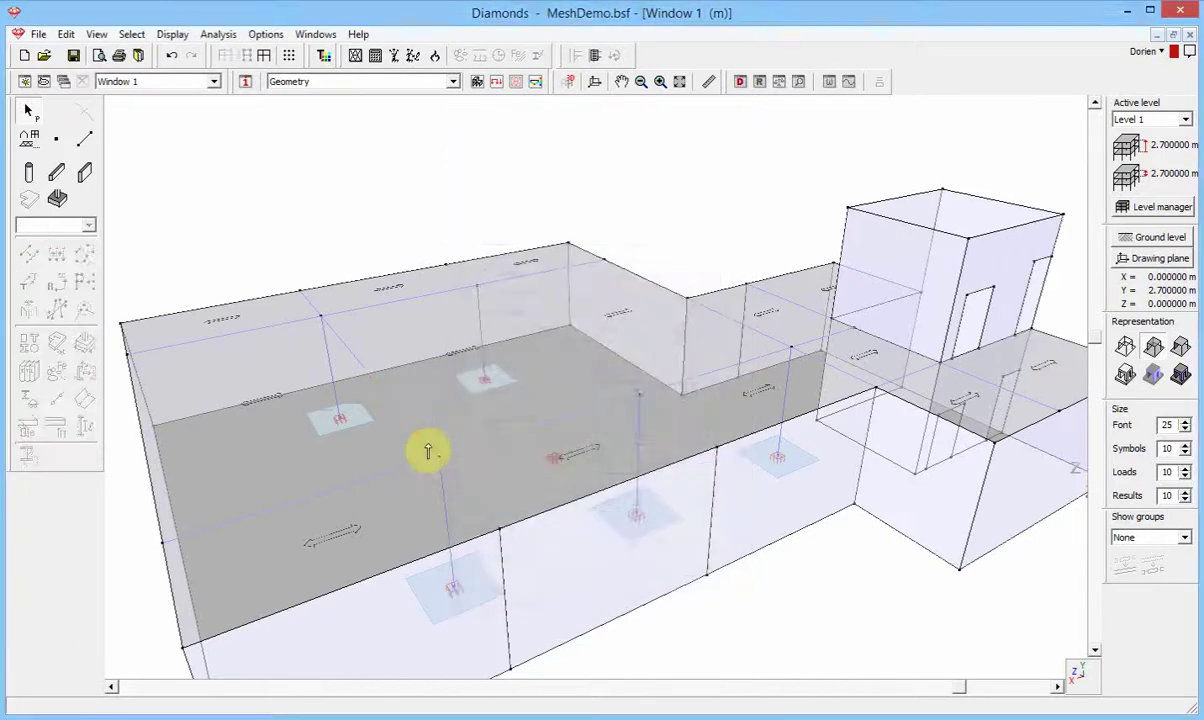
# - Select the building's base line in the front elevation and turn off the wall fill
pyautogui.click(1088, 678)
pyautogui.click(1030, 484)
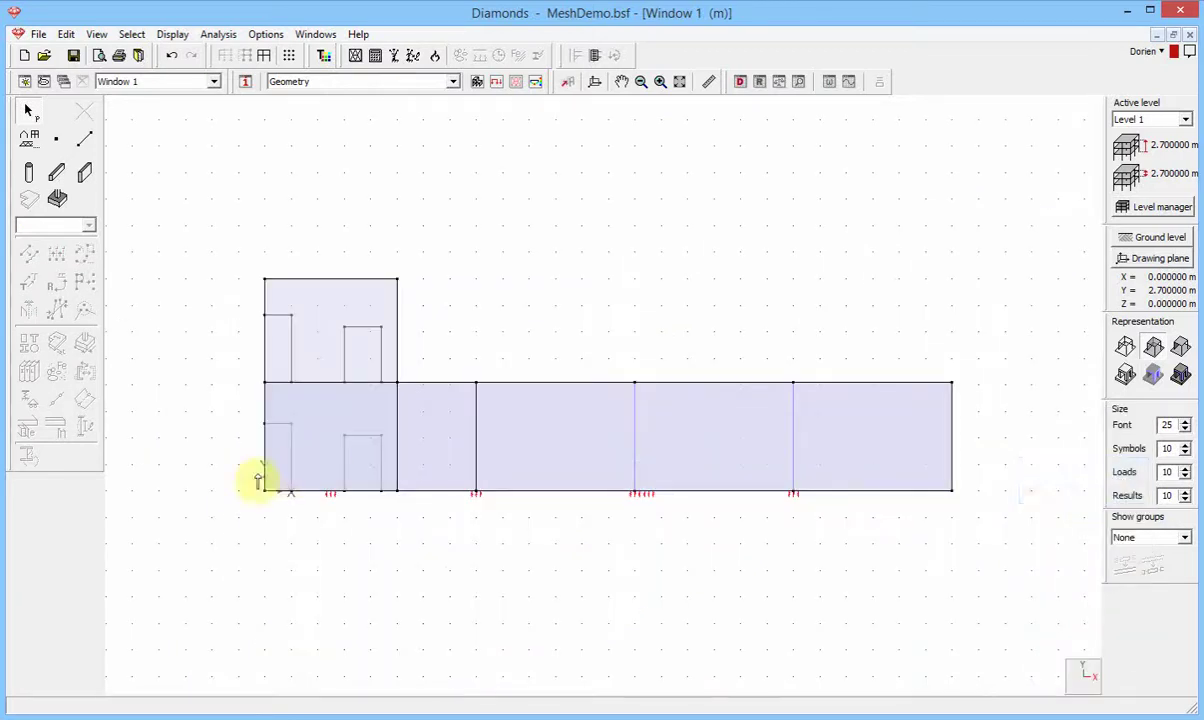
pyautogui.moveTo(568, 533); pyautogui.dragTo(994, 549)
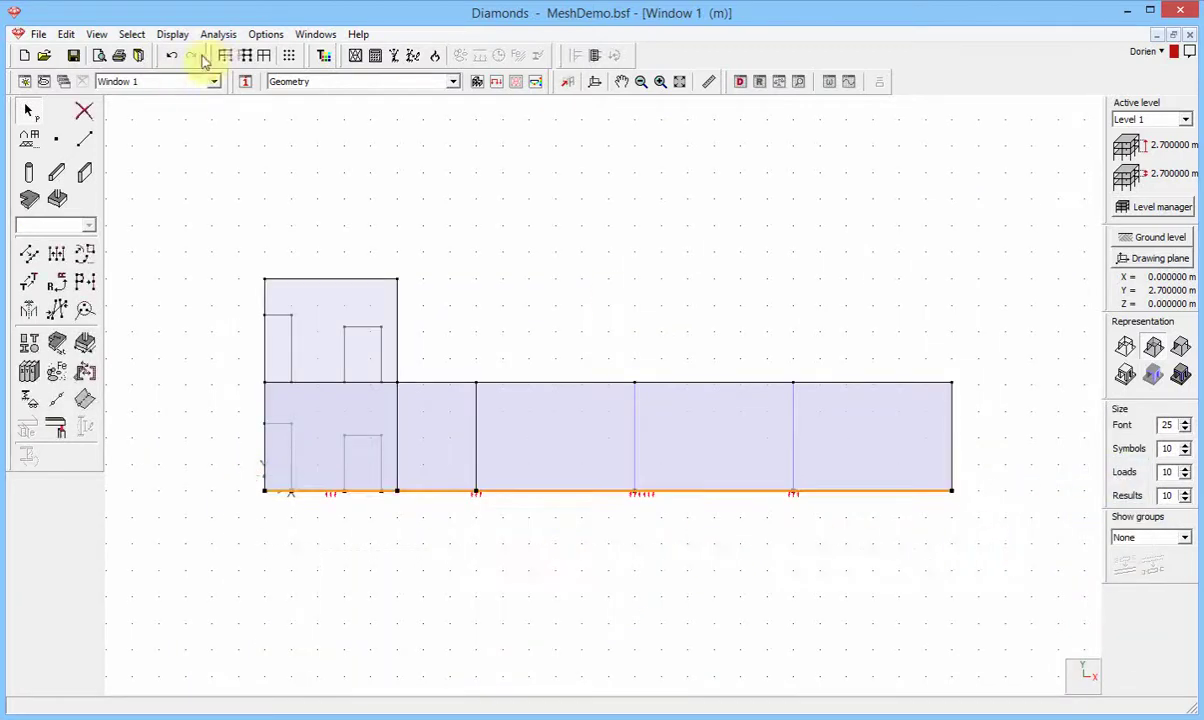
pyautogui.click(243, 56)
# - Make Foundation the active level in top plan and select the five footing pads
pyautogui.click(1086, 678)
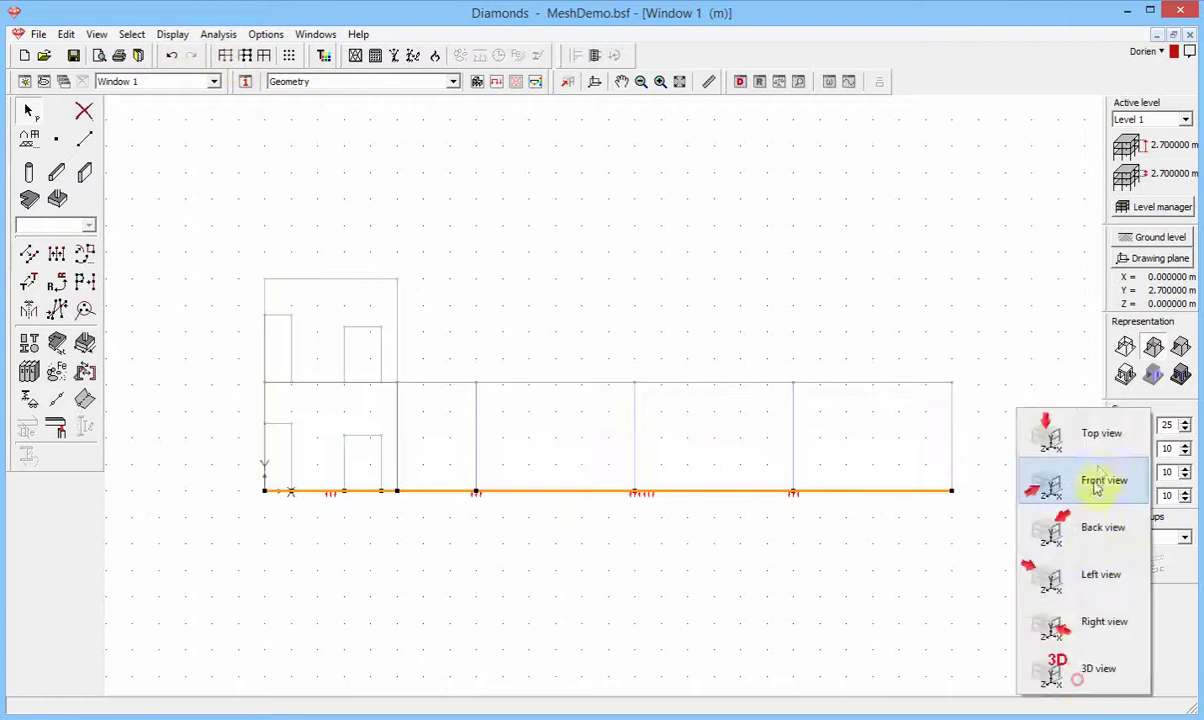
pyautogui.click(1060, 438)
pyautogui.click(1150, 119)
pyautogui.click(1140, 140)
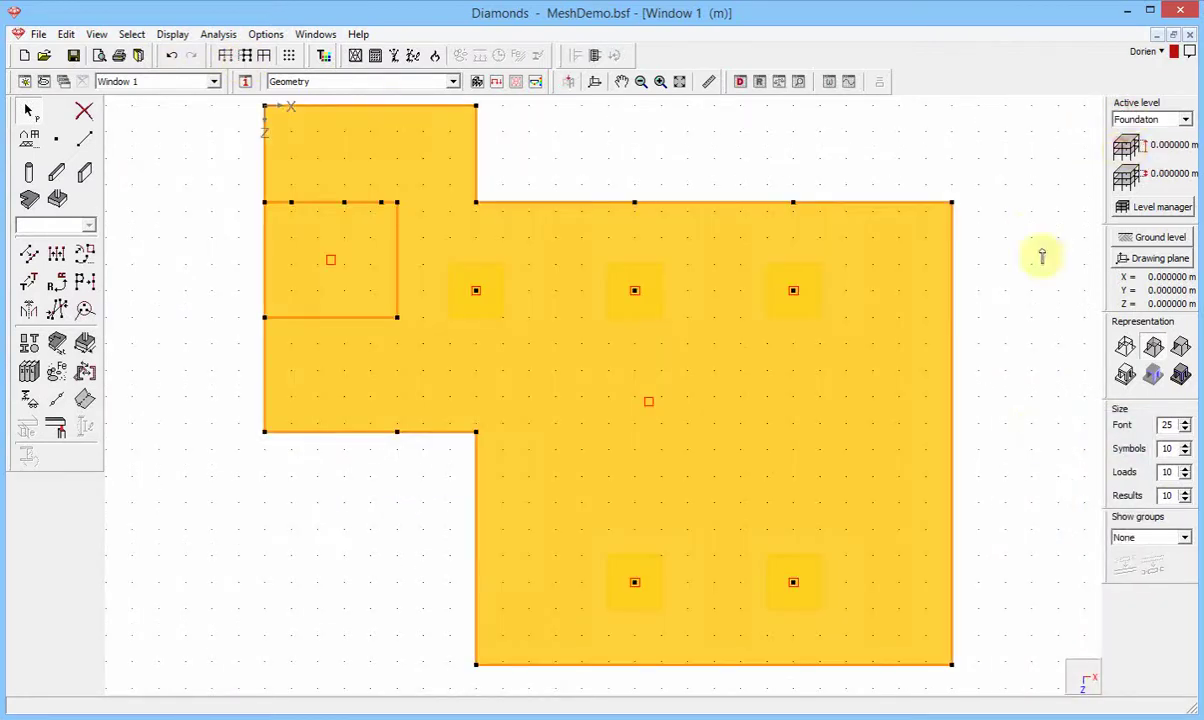
pyautogui.click(476, 291)
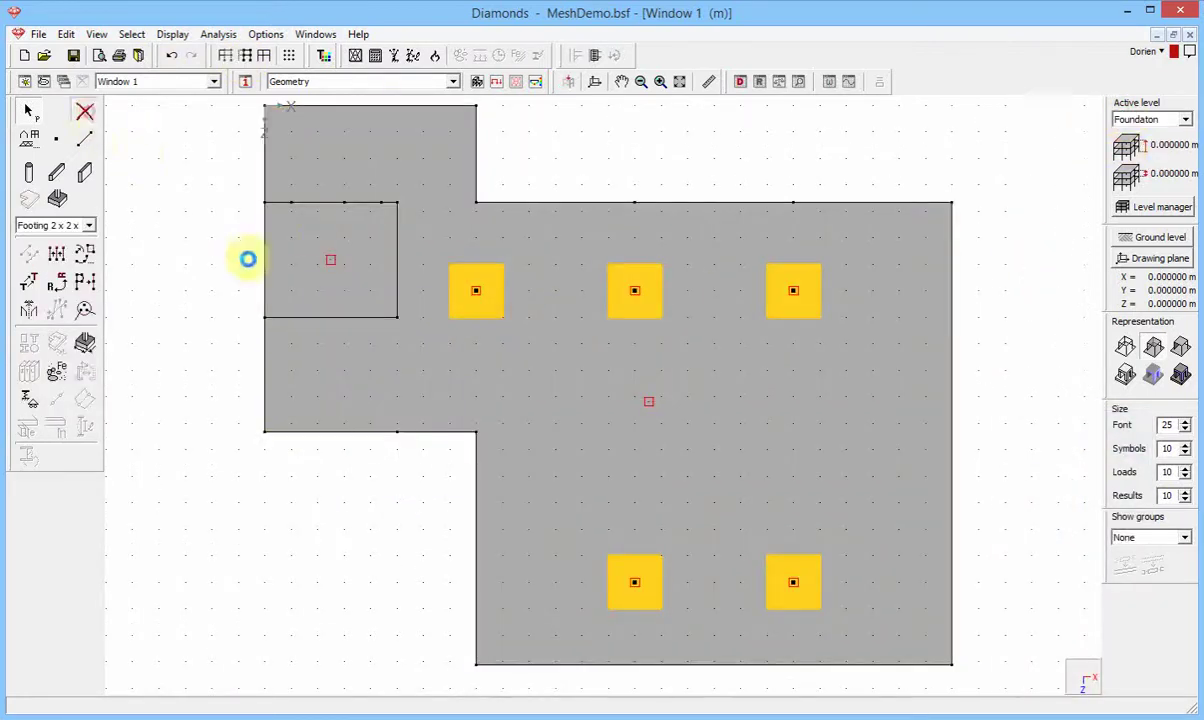
# - Delete the footing pads and draw a 2 x 2 m square at the right footing
pyautogui.press('Delete')
pyautogui.click(86, 142)
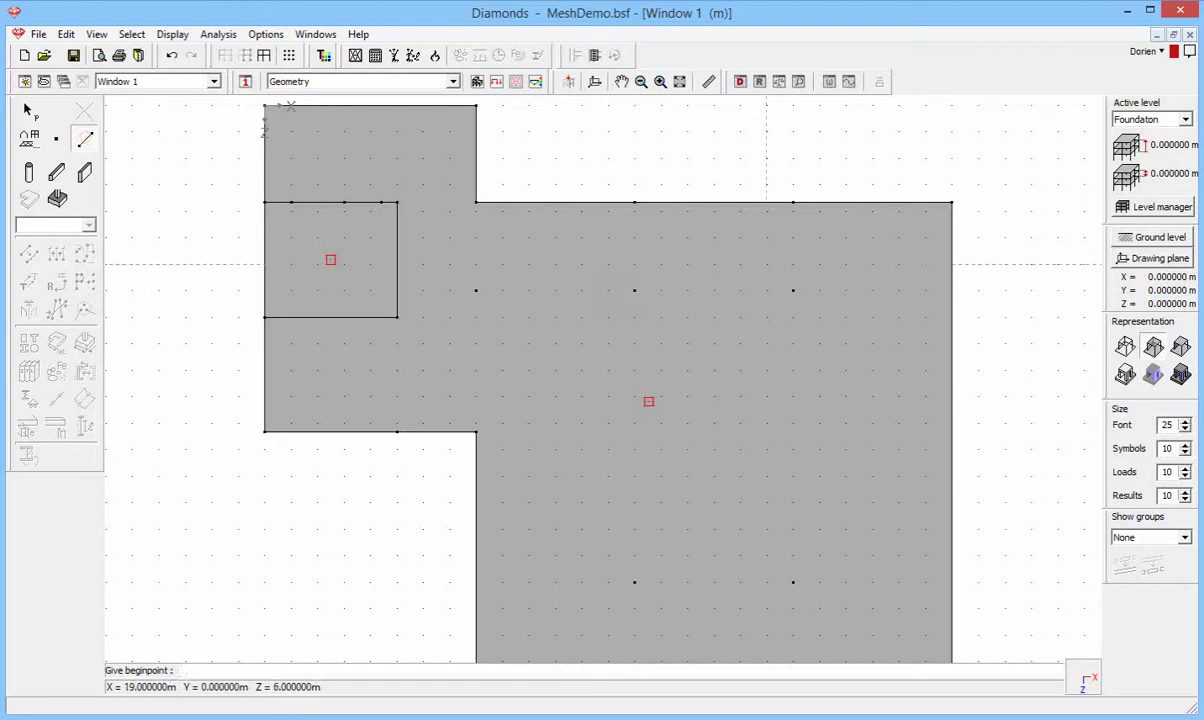
pyautogui.click(767, 265)
pyautogui.click(820, 265)
pyautogui.click(820, 318)
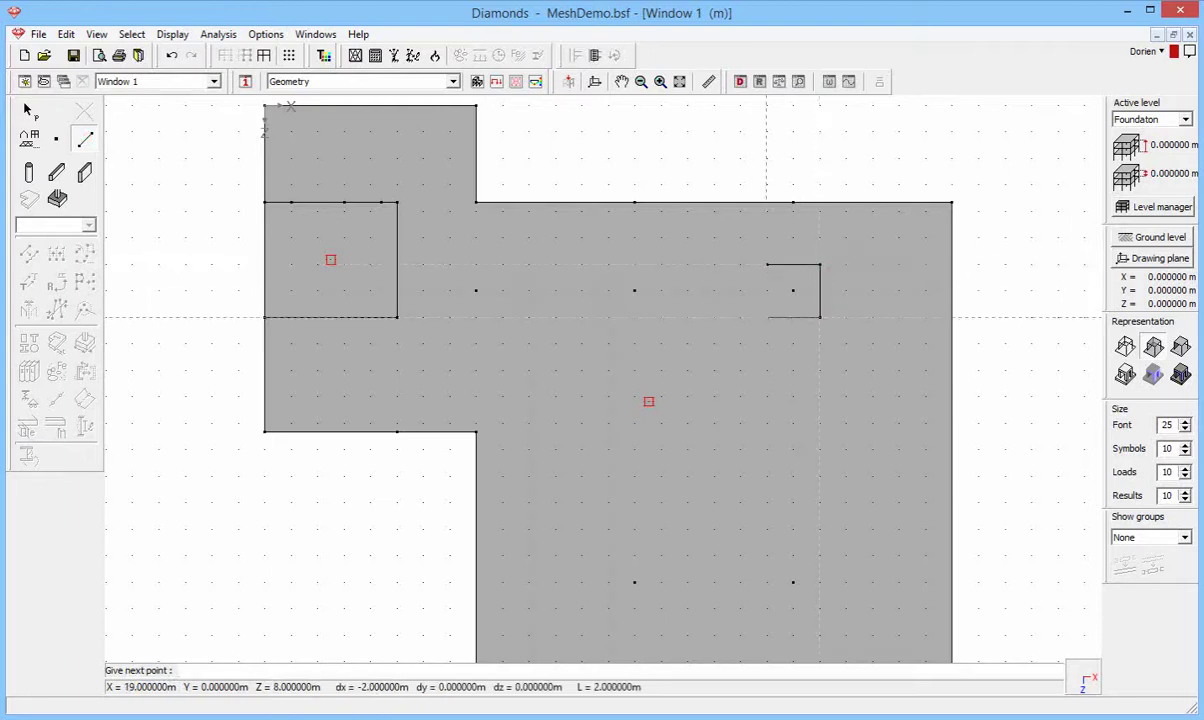
pyautogui.click(767, 265)
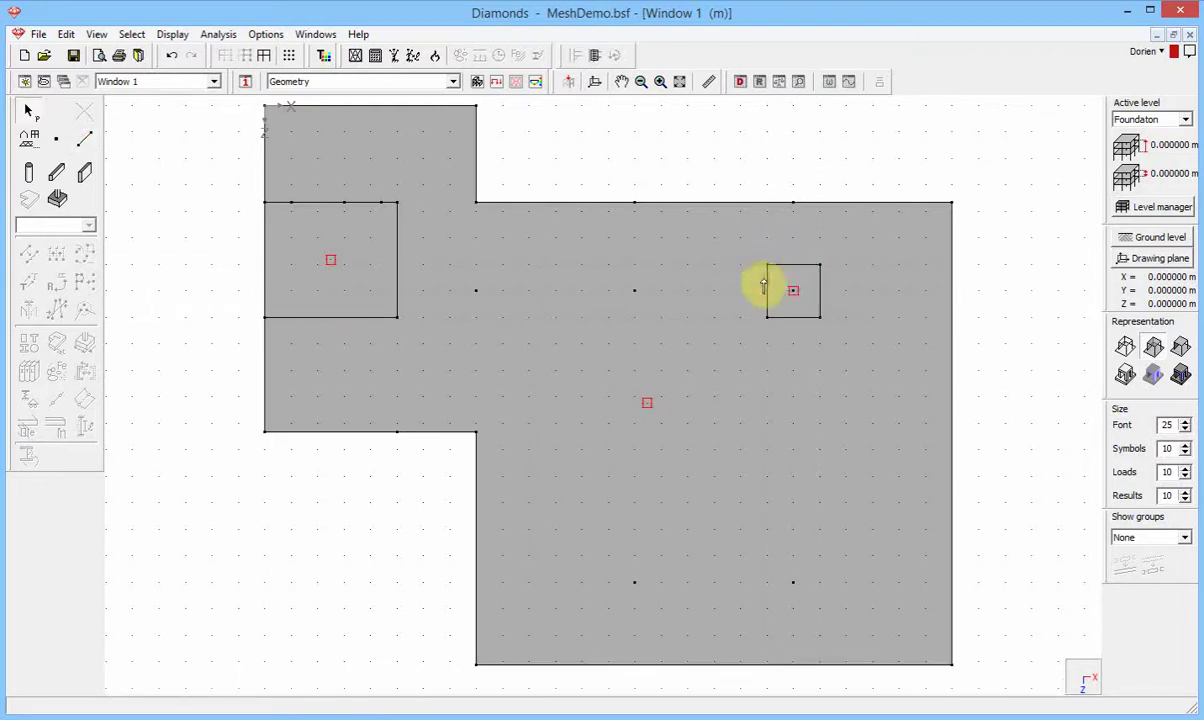
pyautogui.click(797, 285)
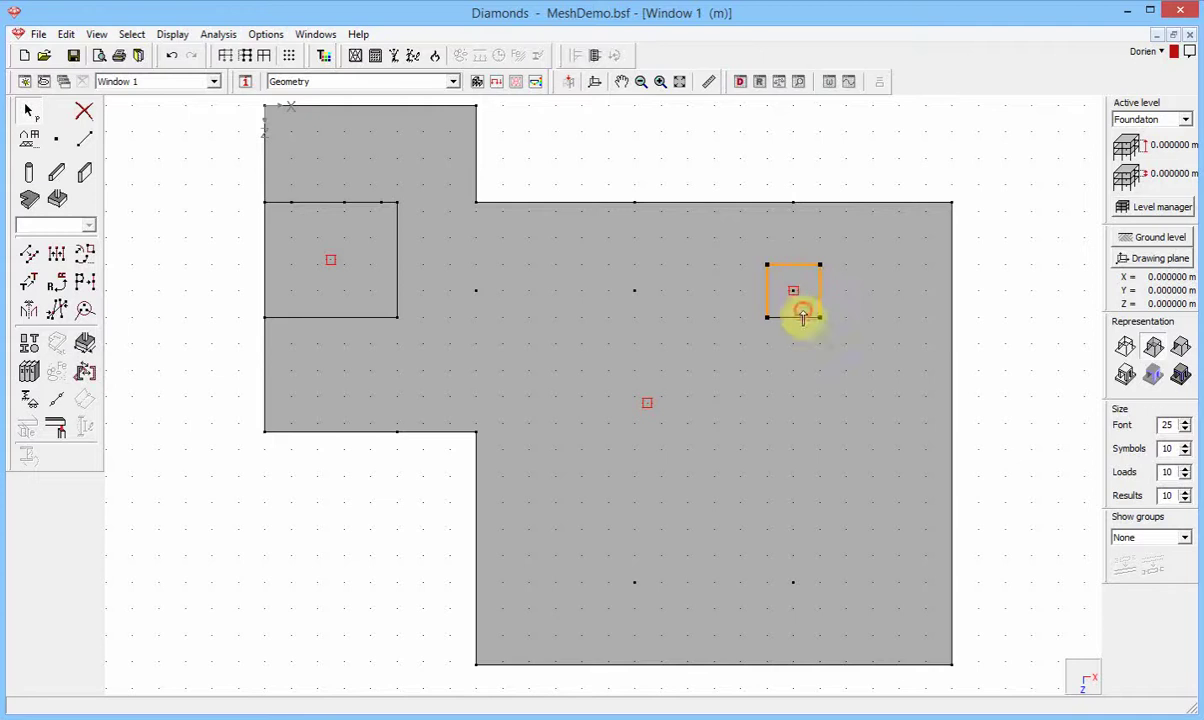
# - Copy the square twice, 6 m apart, toward the left
pyautogui.click(33, 283)
pyautogui.click(793, 290)
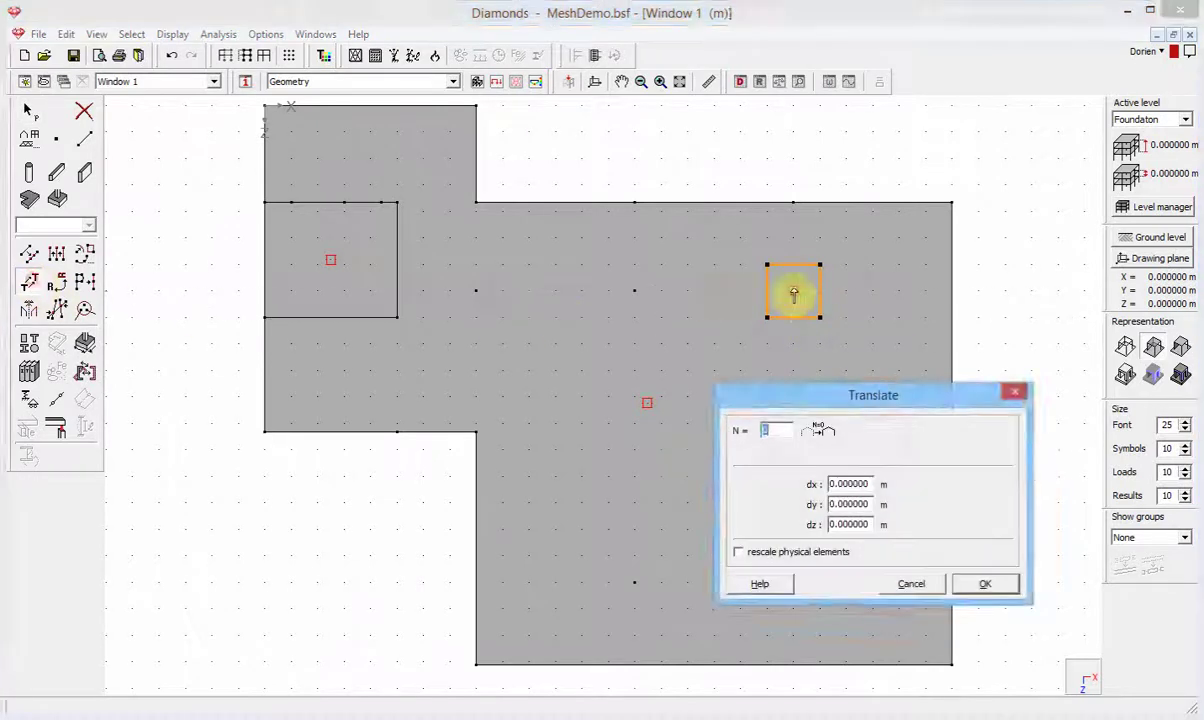
pyautogui.click(634, 290)
pyautogui.doubleClick(766, 430)
pyautogui.write('2')
pyautogui.click(972, 579)
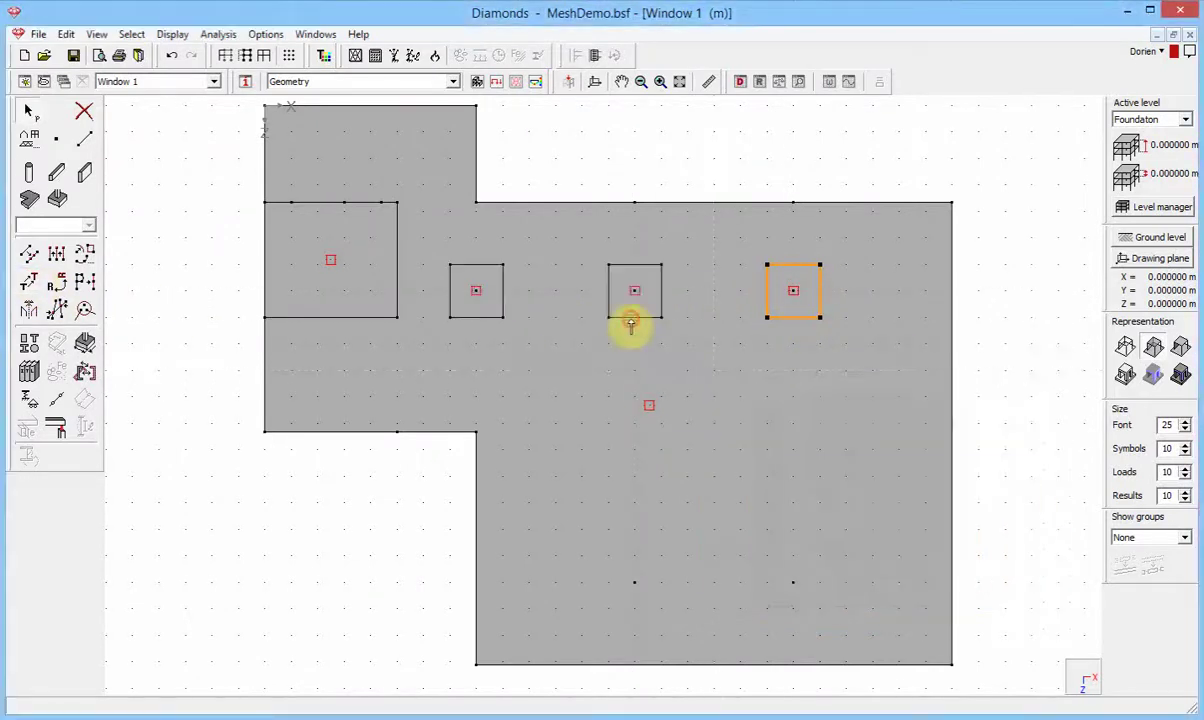
# - Copy the middle and left squares 11 m lower to form the bottom row
pyautogui.click(646, 297)
pyautogui.click(29, 283)
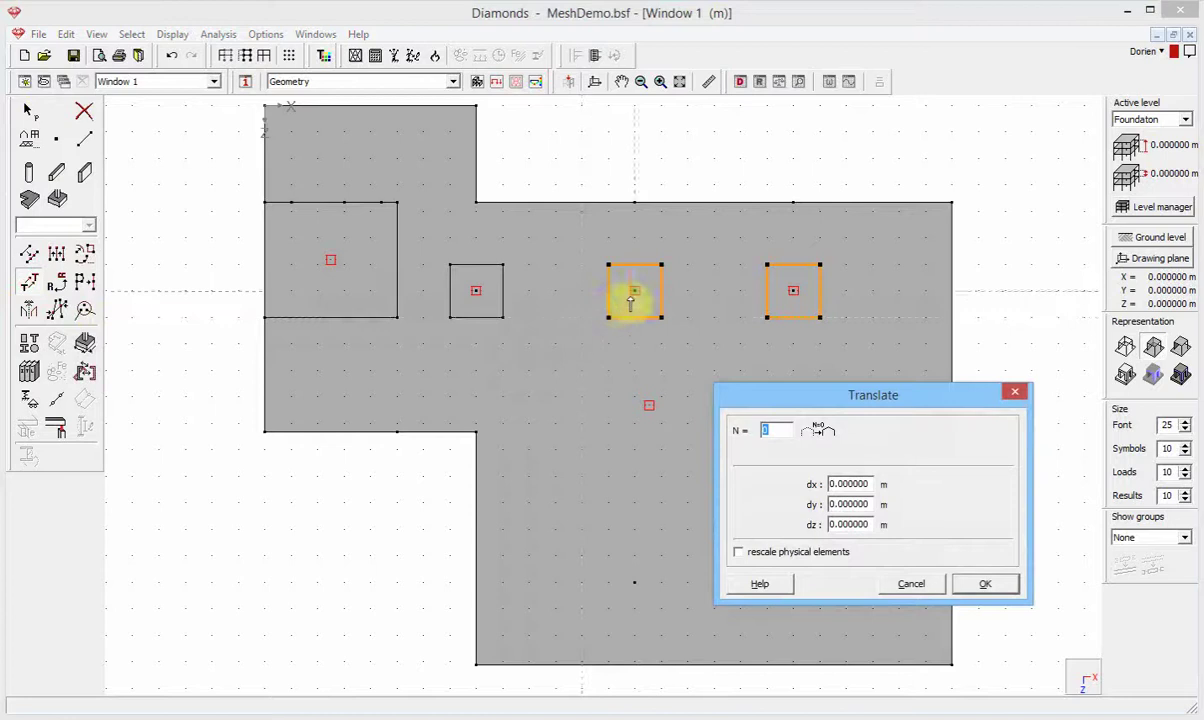
pyautogui.click(634, 290)
pyautogui.click(636, 577)
pyautogui.doubleClick(773, 430)
pyautogui.write('11')
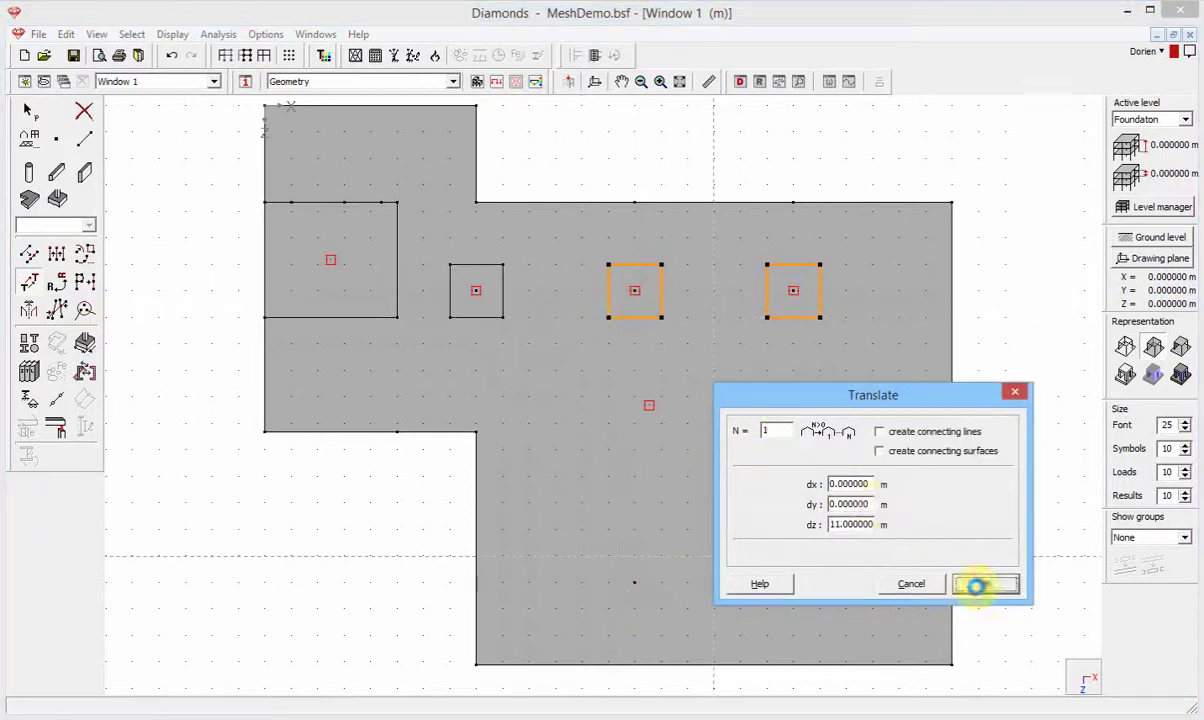
pyautogui.click(976, 586)
# - Assign all five squares plate properties Slab 0.50, 500 mm thick
pyautogui.click(795, 600)
pyautogui.click(642, 580)
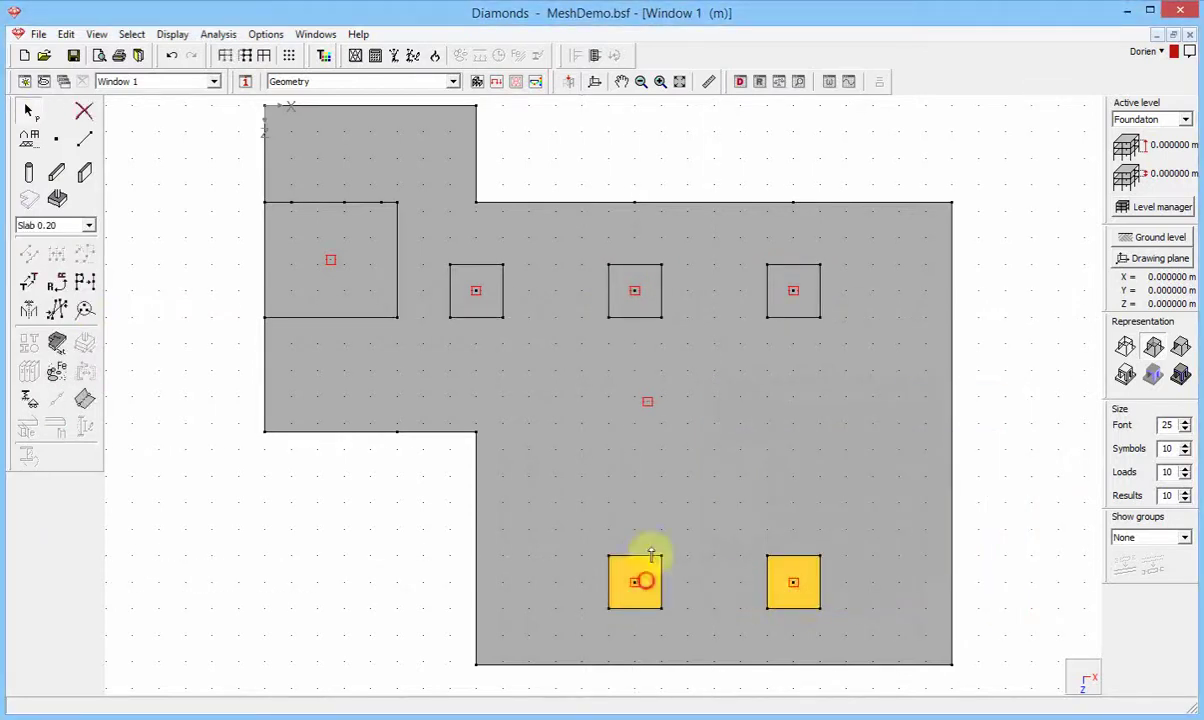
pyautogui.click(480, 300)
pyautogui.click(630, 301)
pyautogui.click(790, 305)
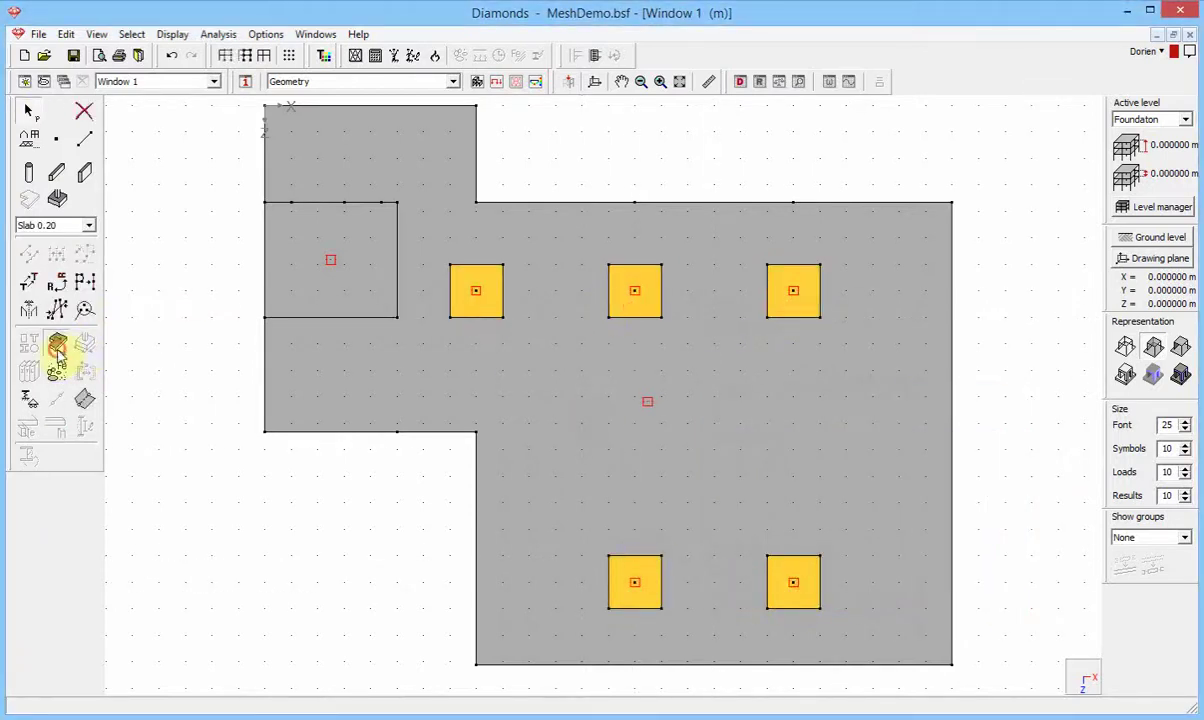
pyautogui.click(57, 345)
pyautogui.doubleClick(461, 166)
pyautogui.write('0.5')
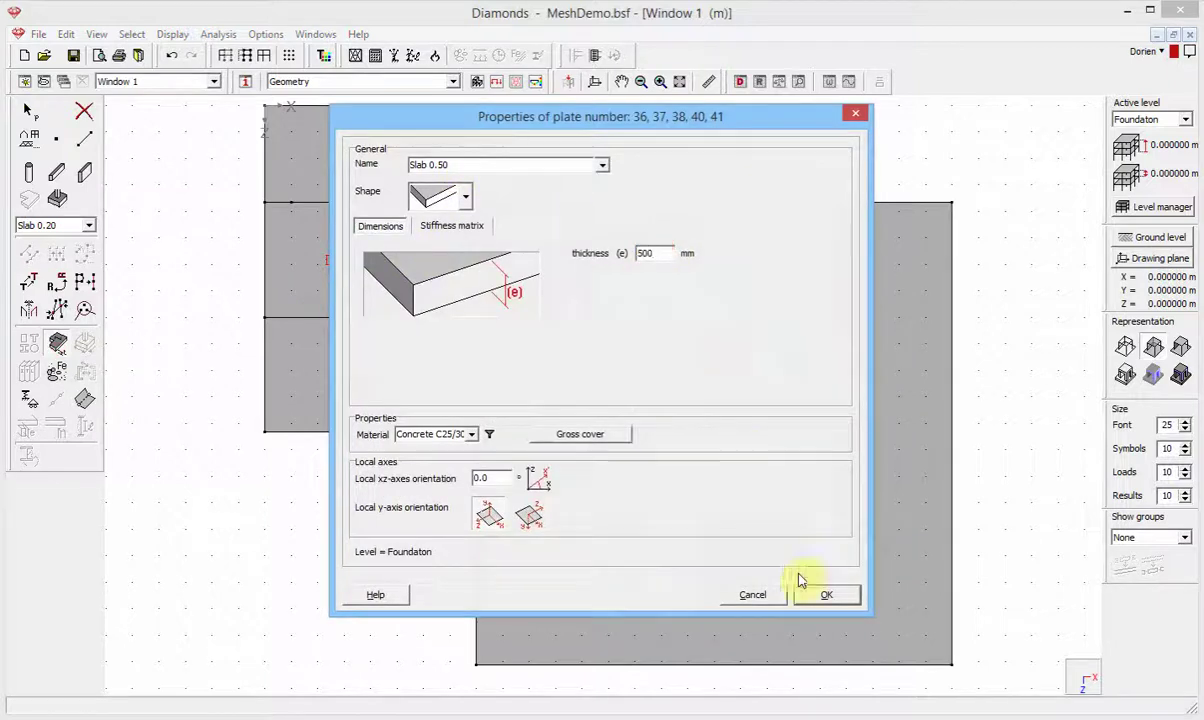
pyautogui.click(826, 594)
pyautogui.moveTo(1043, 559); pyautogui.dragTo(791, 537, button='middle')
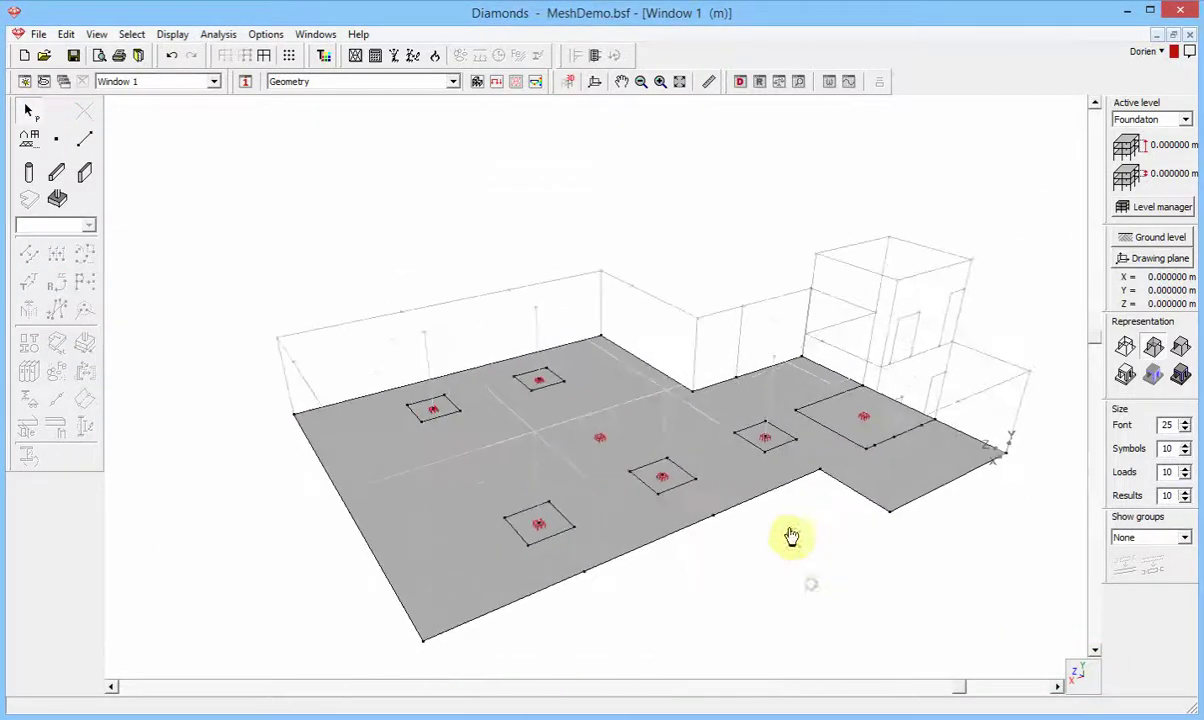
# - Generate the finite-element mesh for the whole building and display its triangles
pyautogui.click(264, 55)
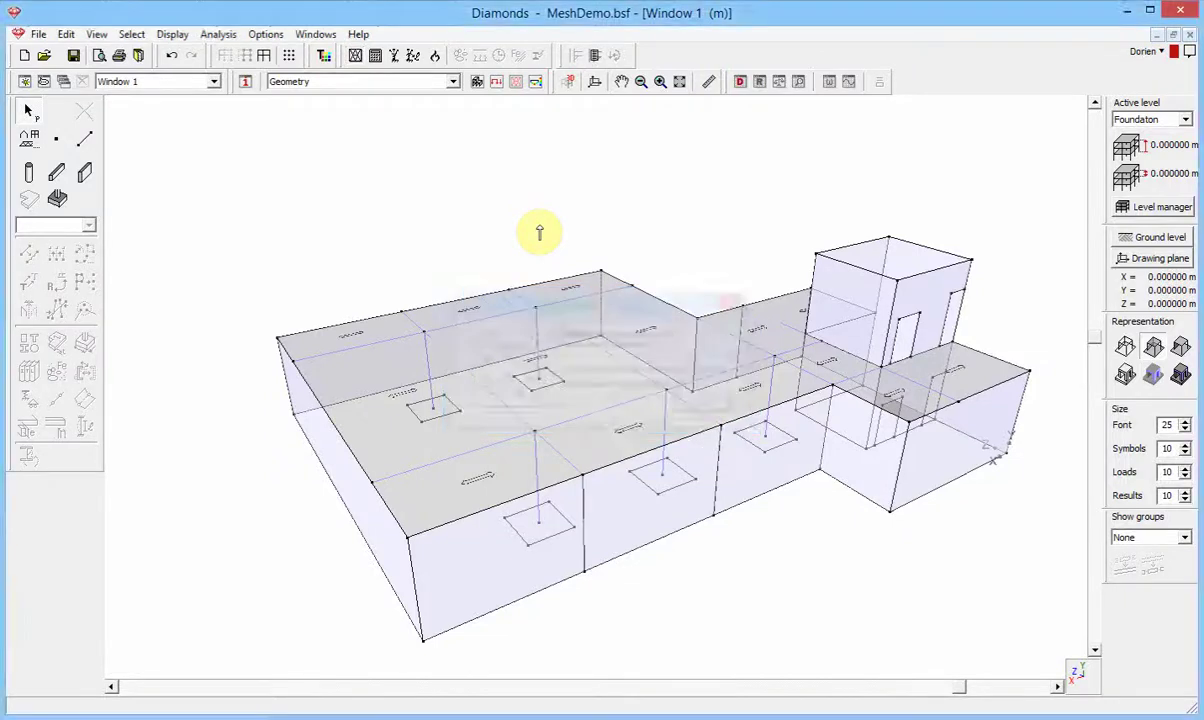
pyautogui.click(533, 82)
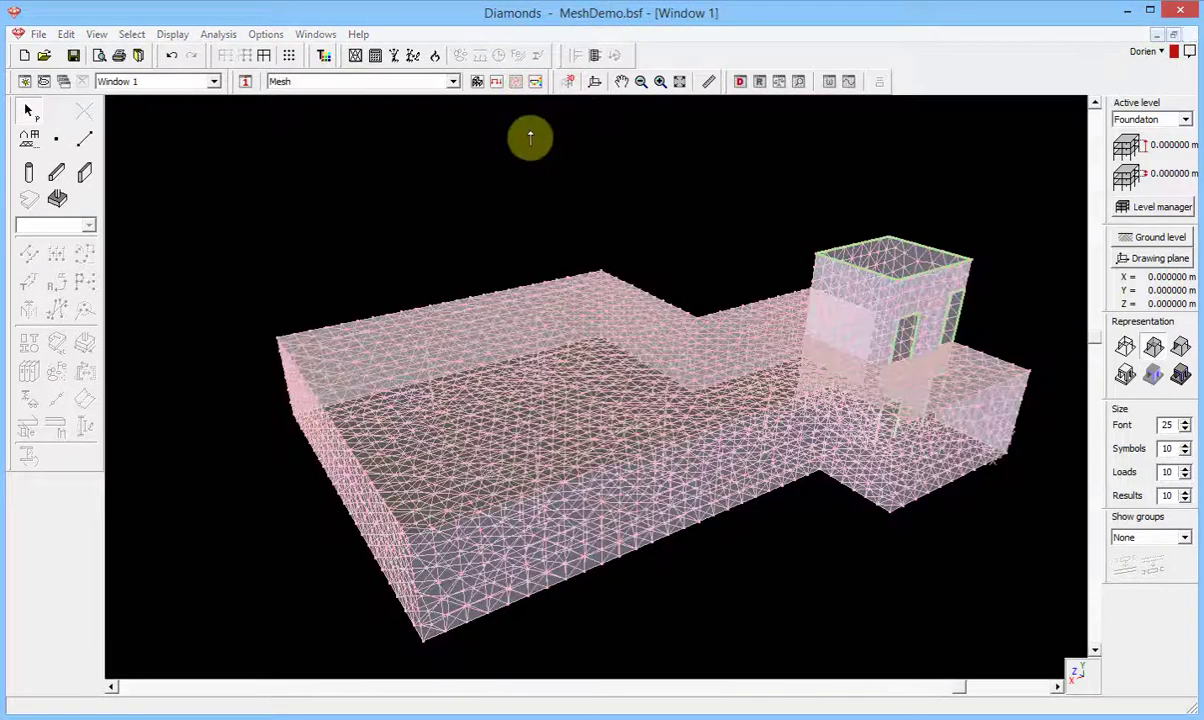